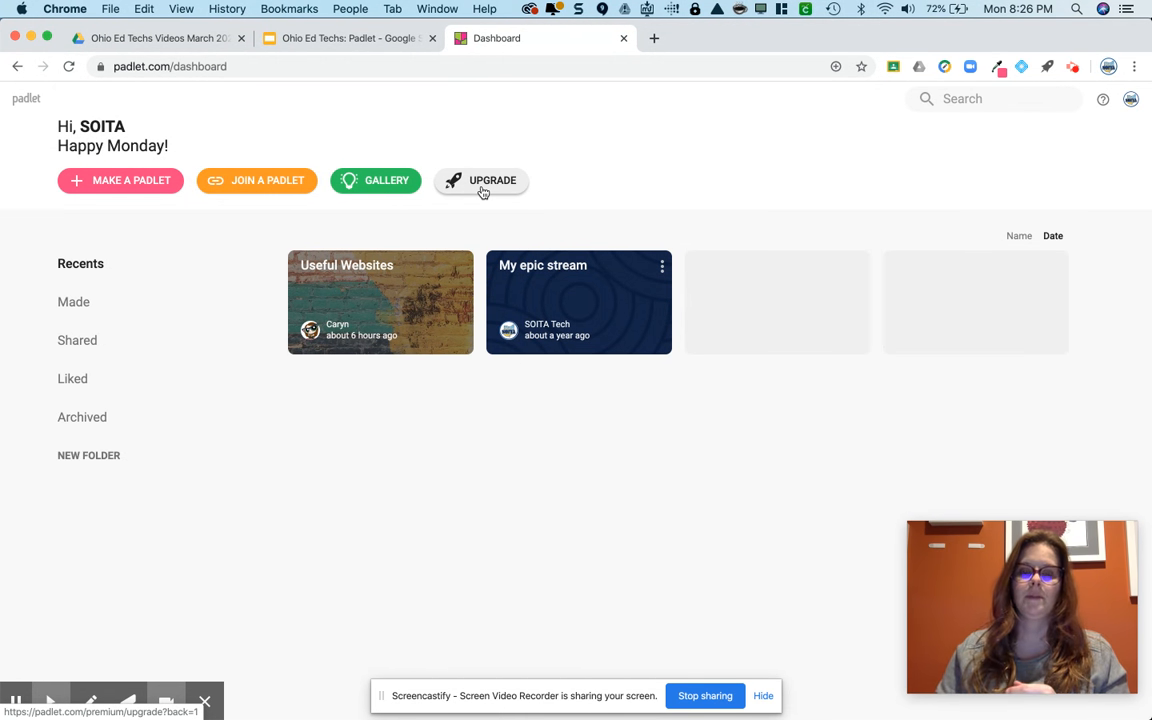
# - View the Upgrade to Pro plan details and return to the dashboard
pyautogui.click(483, 192)
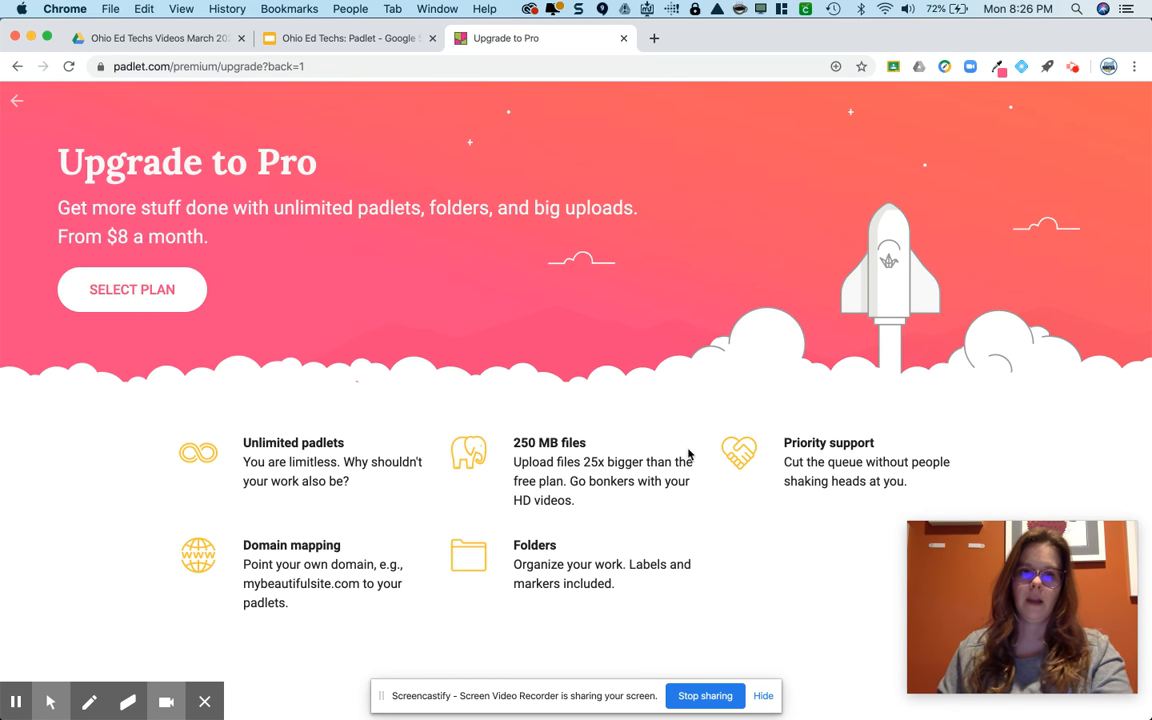
pyautogui.click(17, 101)
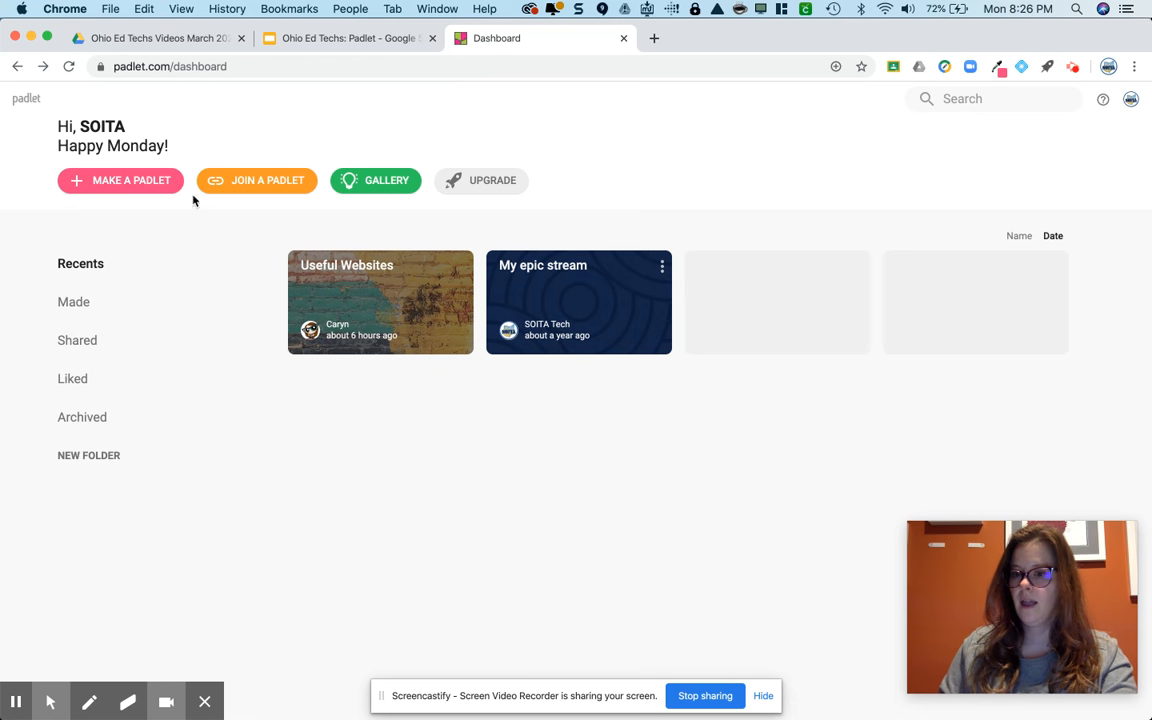
# - Make a new blank padlet using the Wall layout
pyautogui.click(126, 183)
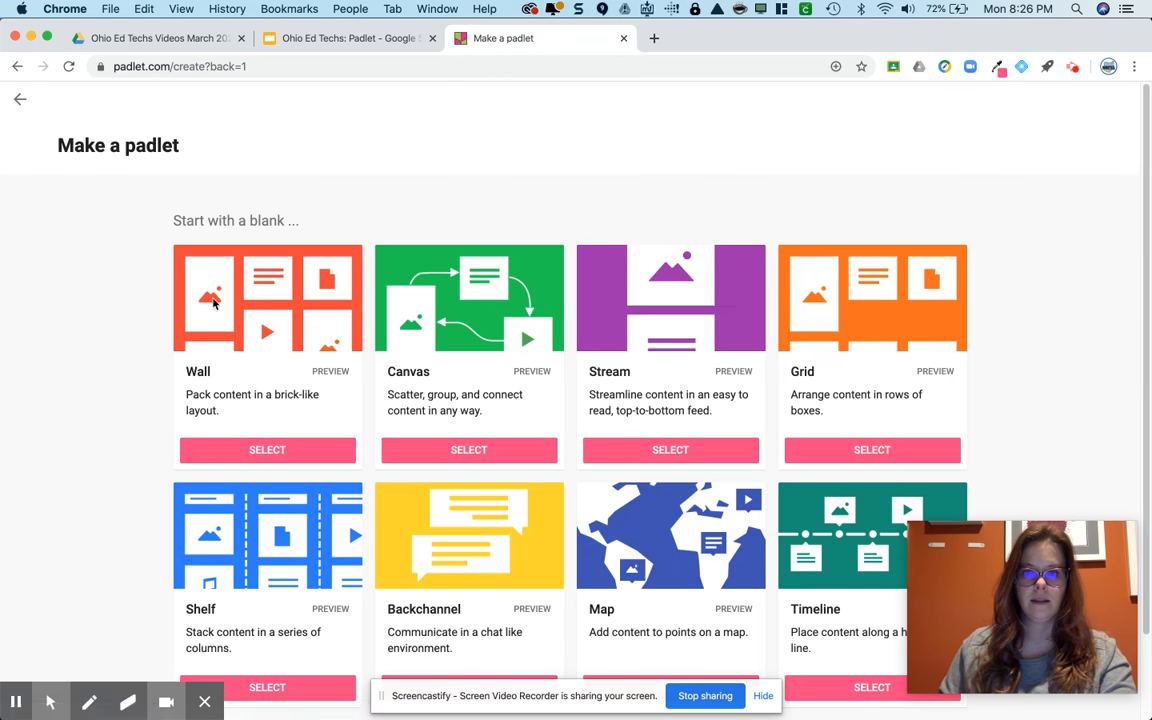
pyautogui.click(166, 702)
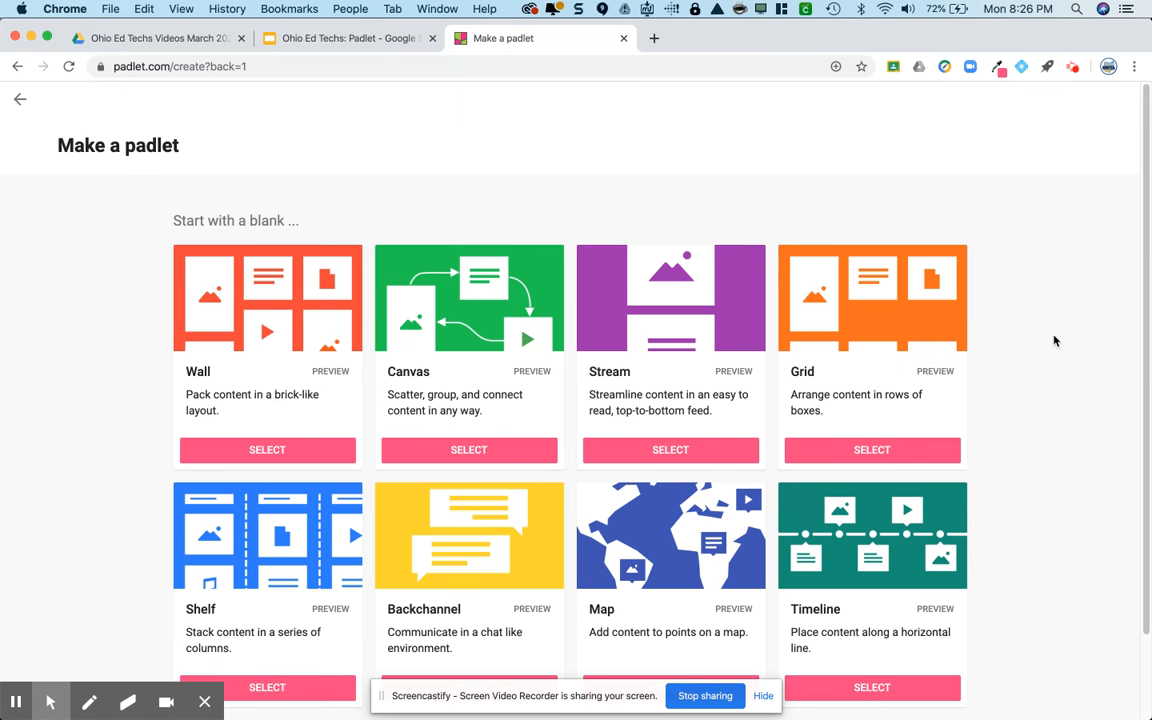
pyautogui.scroll(-2, 1047, 339)
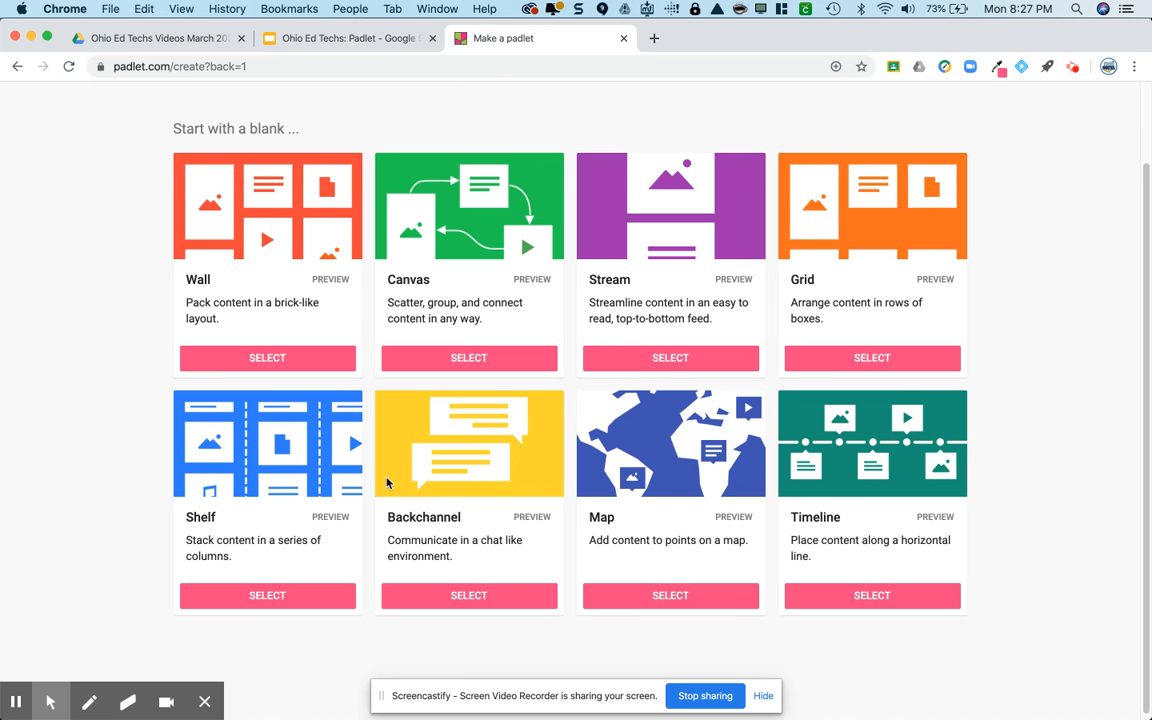
pyautogui.scroll(-1, 238, 453)
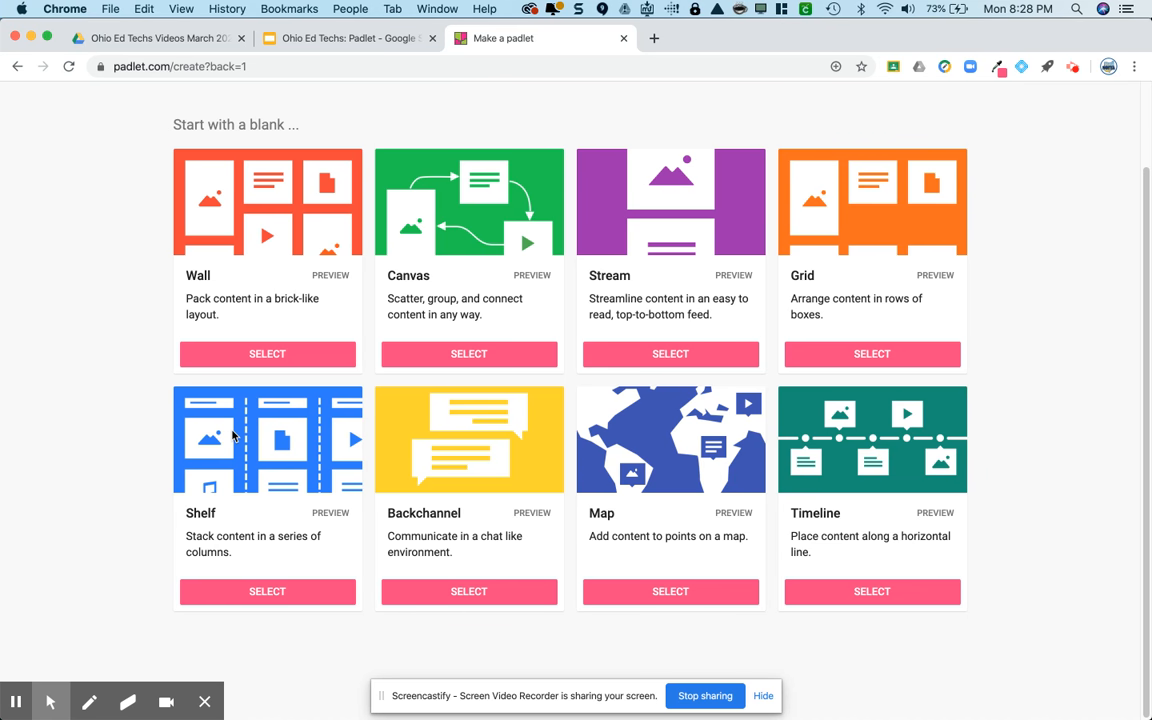
pyautogui.click(284, 355)
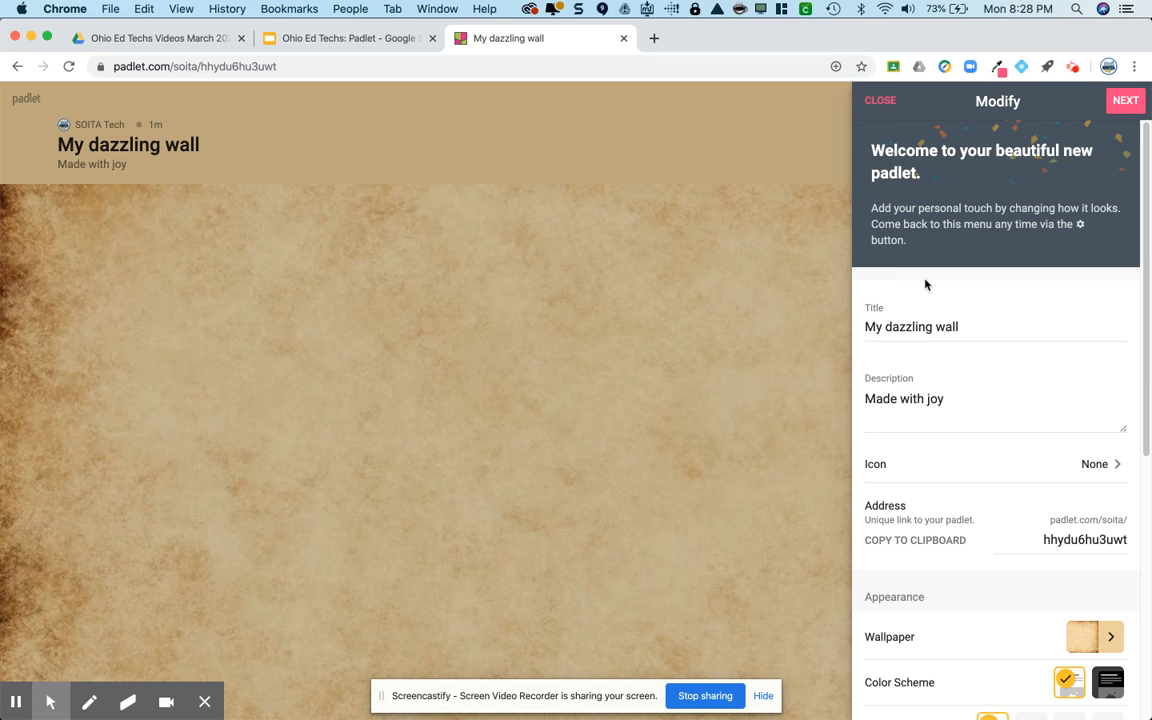
# - Replace the new wall's title with "Useful Websites"
pyautogui.doubleClick(987, 327)
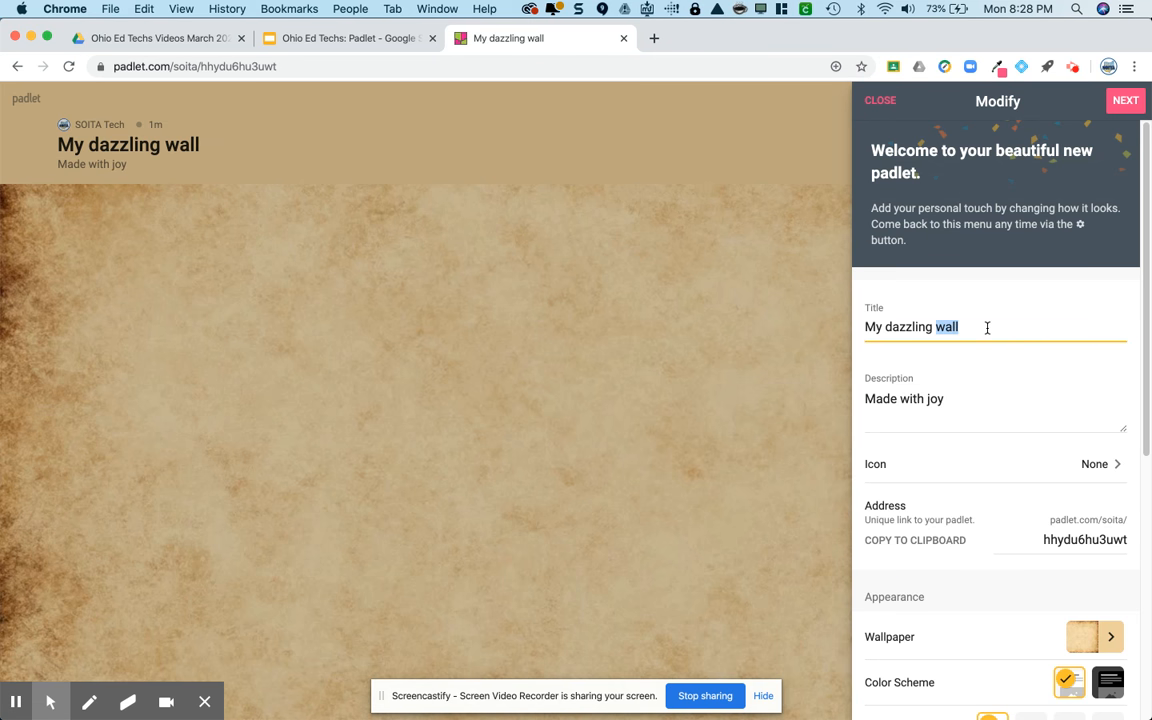
pyautogui.tripleClick(987, 327)
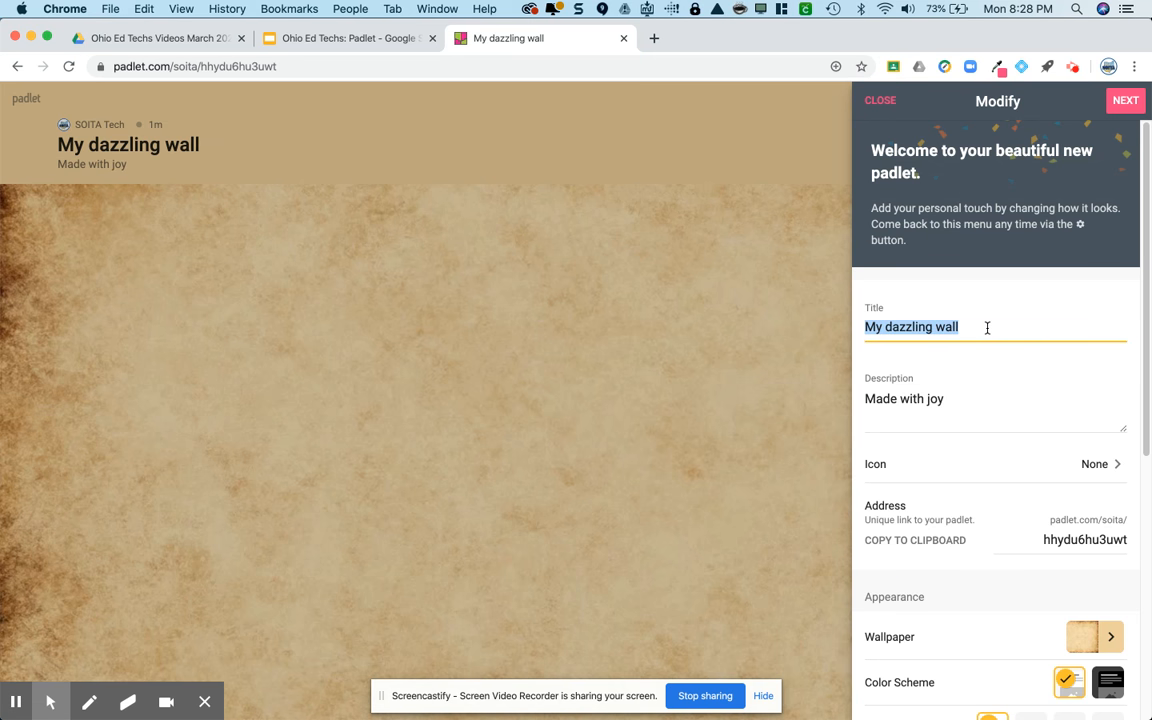
pyautogui.write('U')
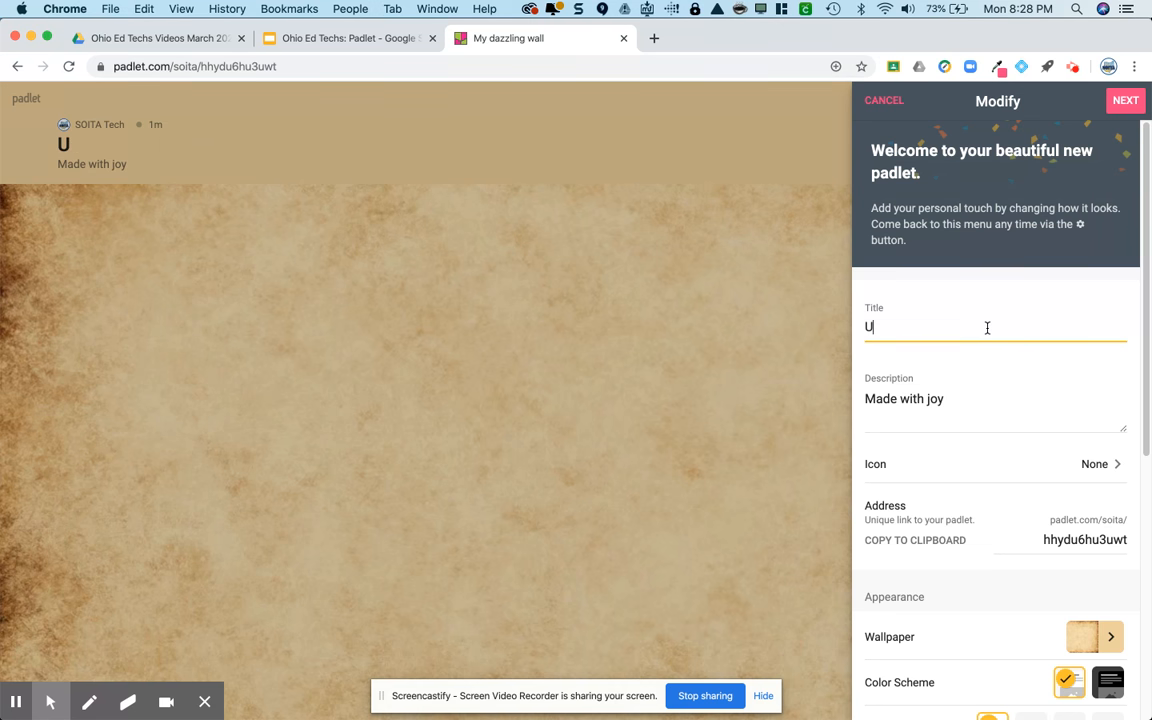
pyautogui.write('seful Websites')
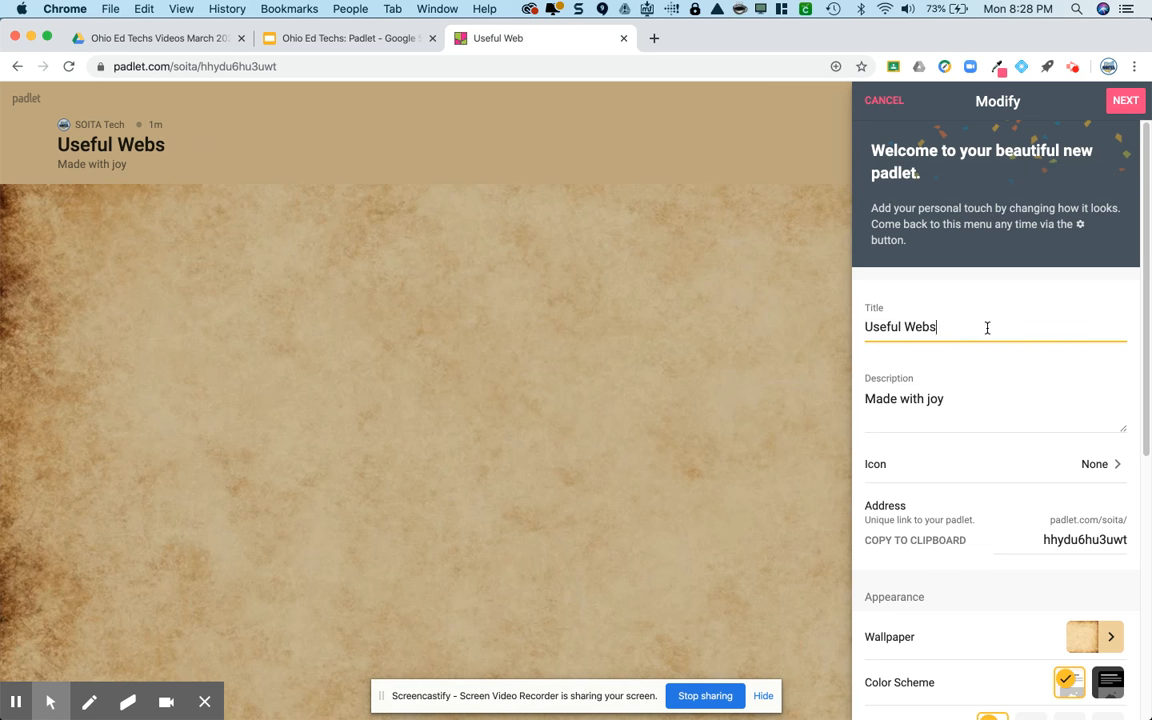
pyautogui.press('Tab')
# - Replace the wall's description with "For Online Learning"
pyautogui.click(951, 398)
pyautogui.doubleClick(950, 396)
pyautogui.click(950, 394)
pyautogui.tripleClick(874, 399)
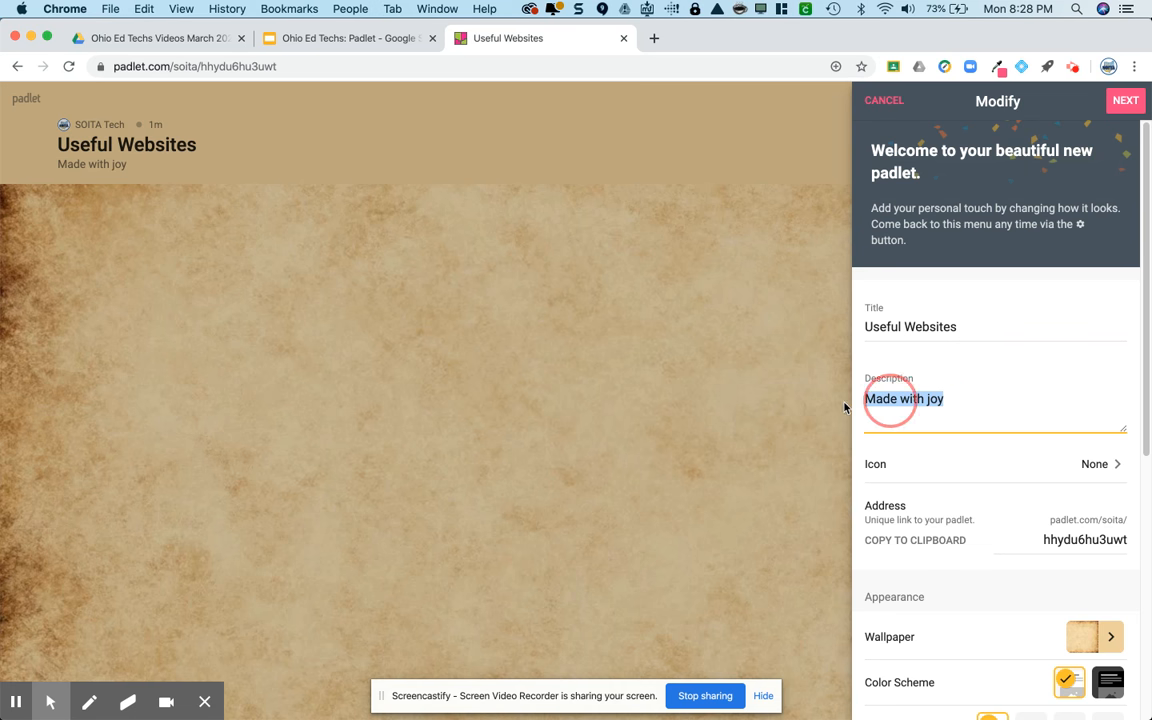
pyautogui.write('For Online Learning')
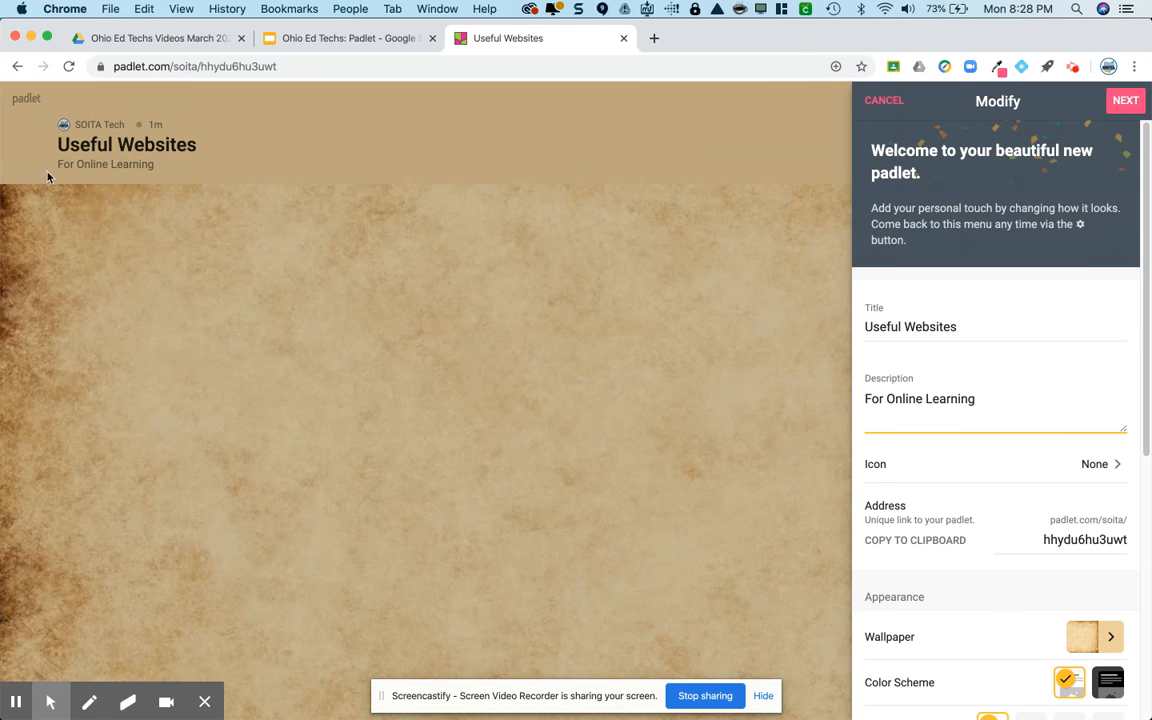
# - Set the padlet's icon to the chipmunk emoji from Animals & Nature and return to the Modify settings
pyautogui.click(1119, 467)
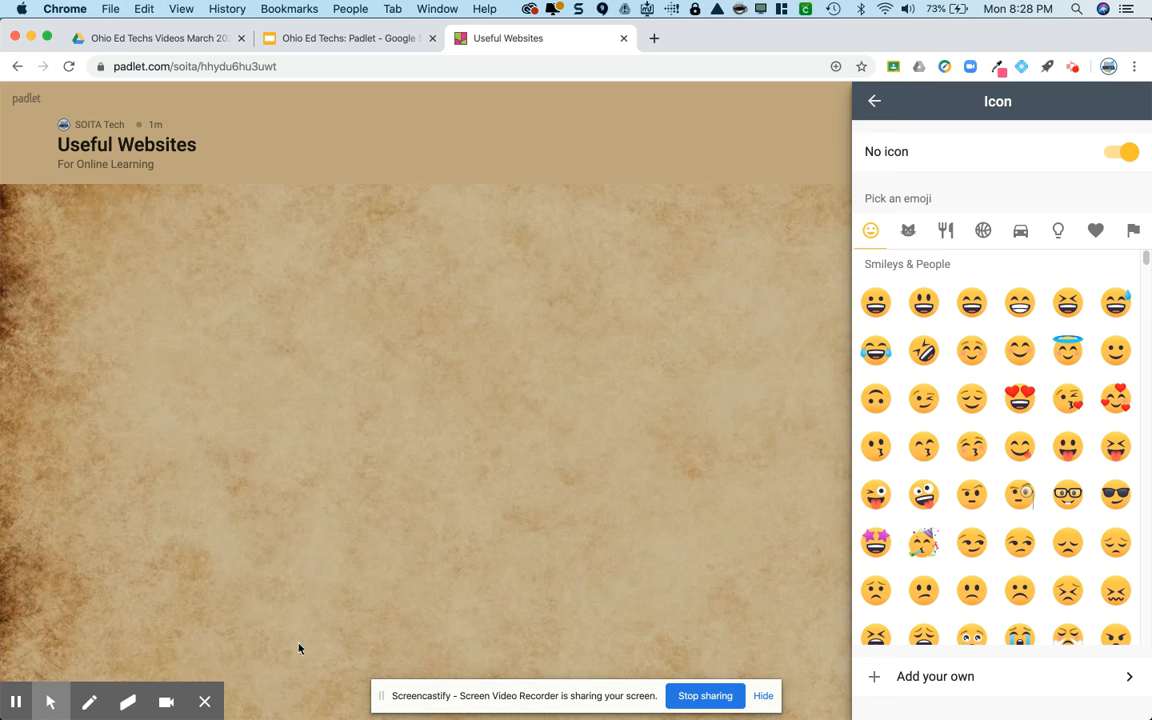
pyautogui.click(908, 232)
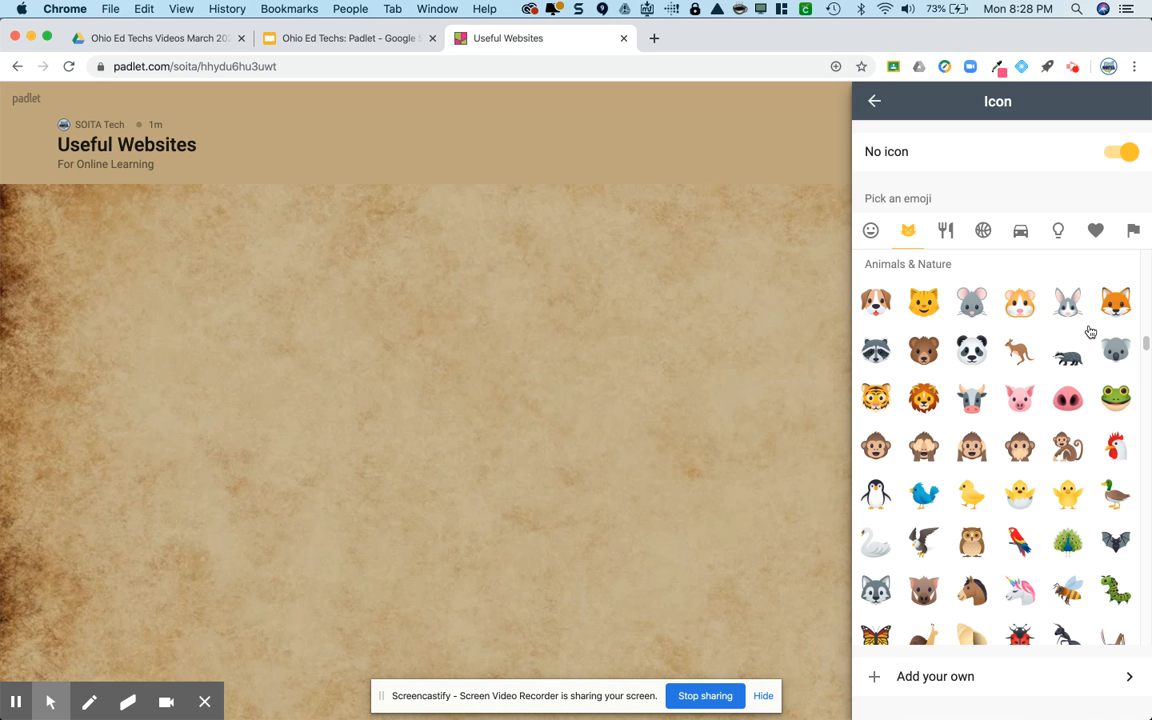
pyautogui.scroll(-2, 1090, 334)
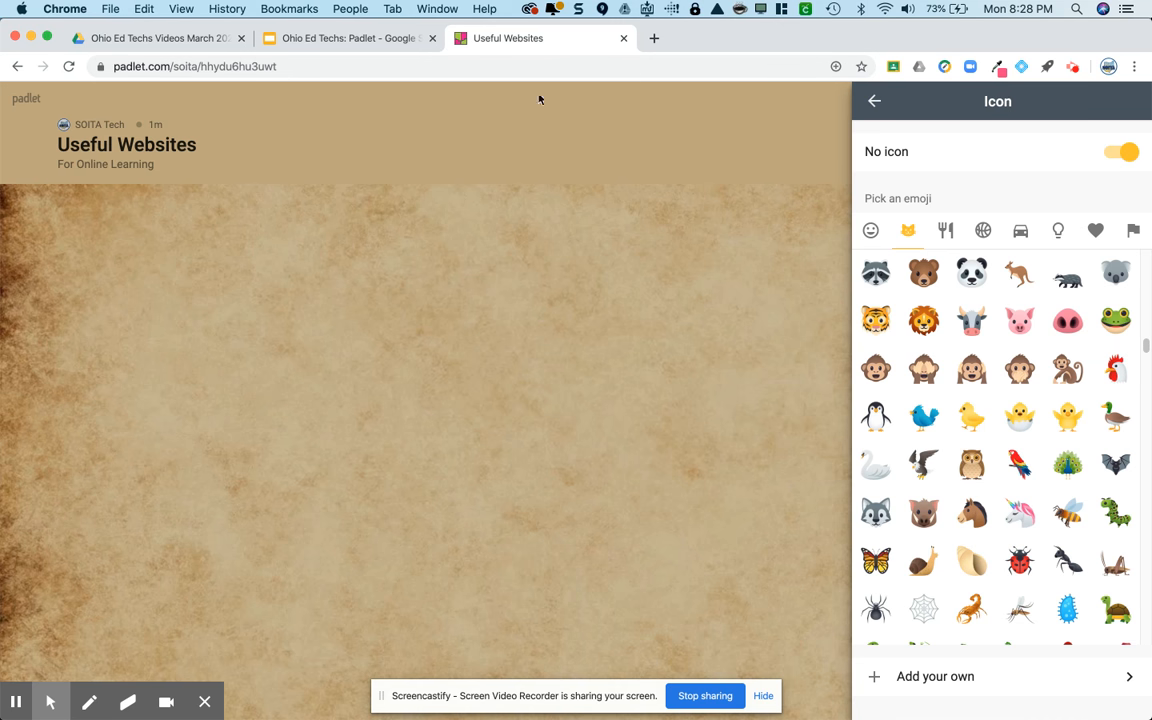
pyautogui.scroll(-3, 960, 328)
pyautogui.scroll(-10, 955, 330)
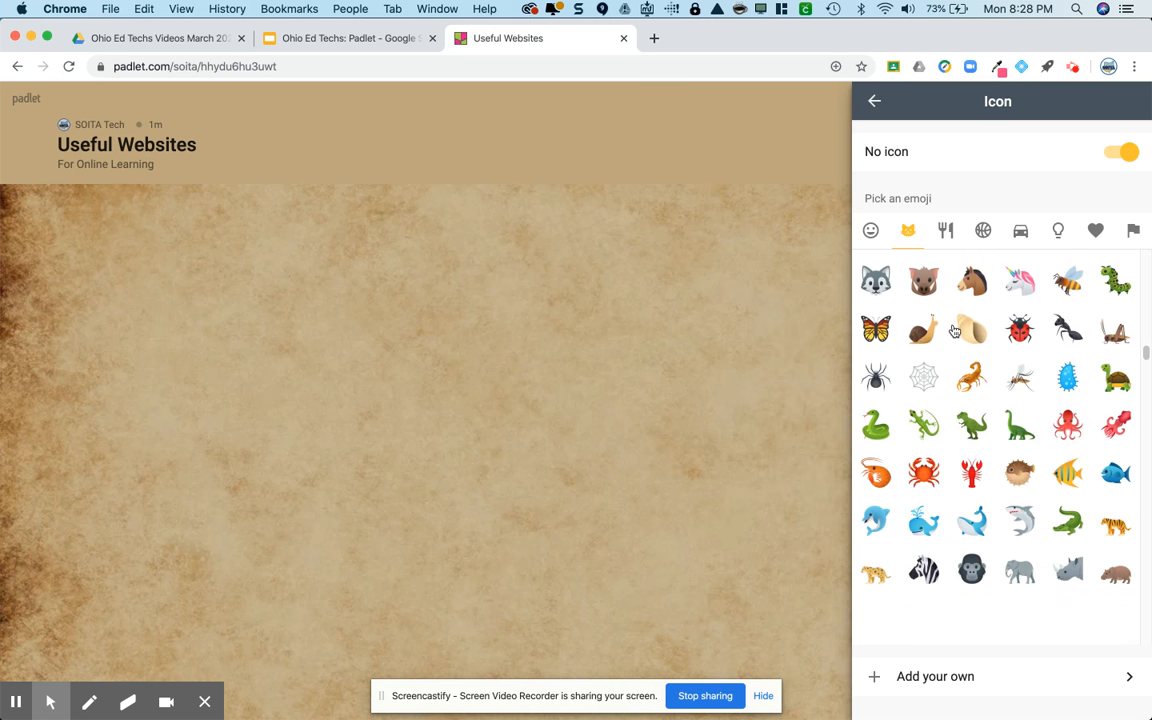
pyautogui.scroll(-3, 961, 328)
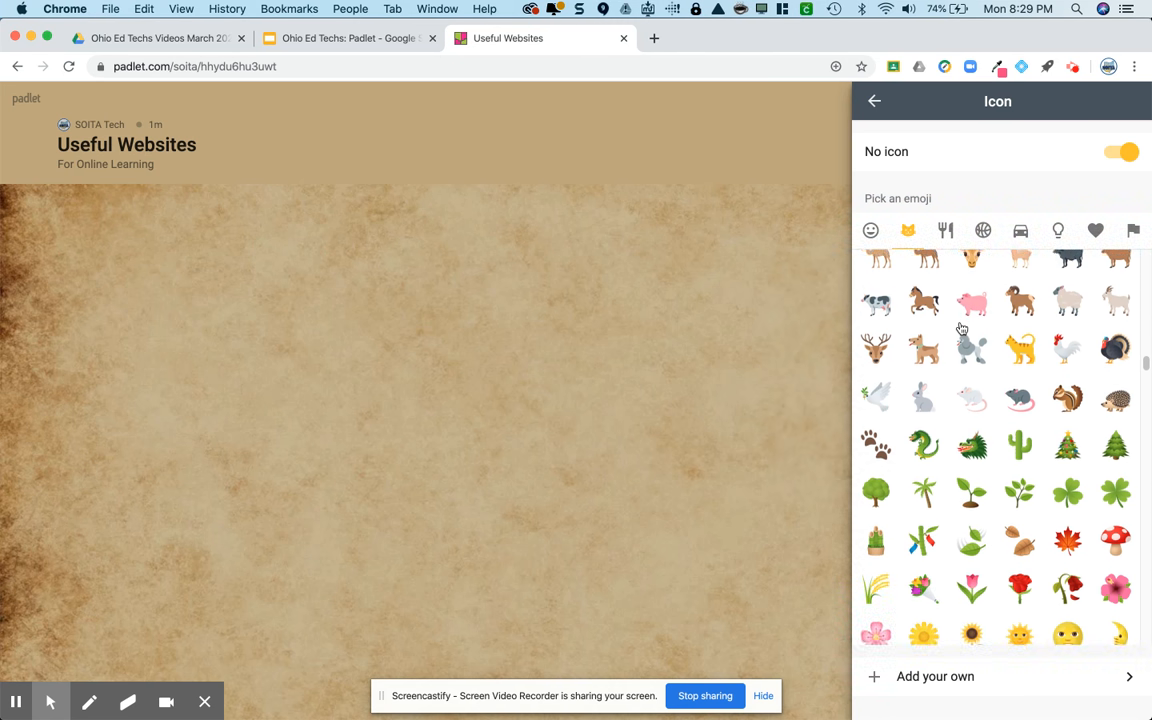
pyautogui.scroll(-1, 961, 328)
pyautogui.click(1069, 350)
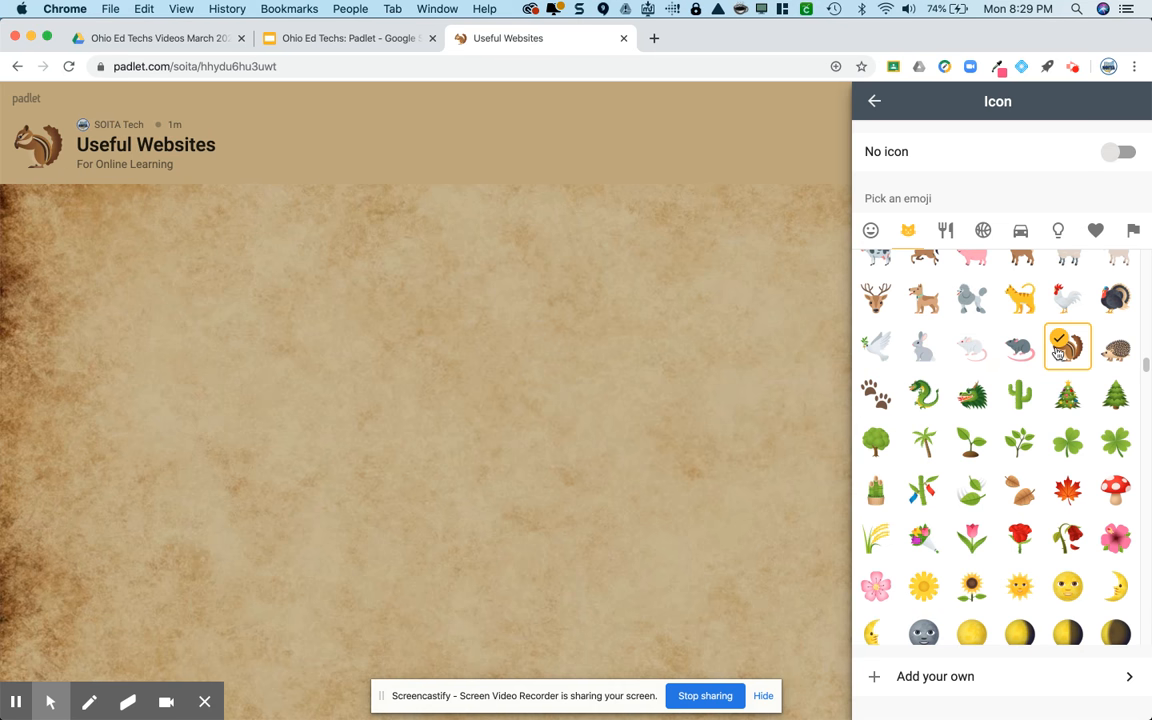
pyautogui.click(877, 101)
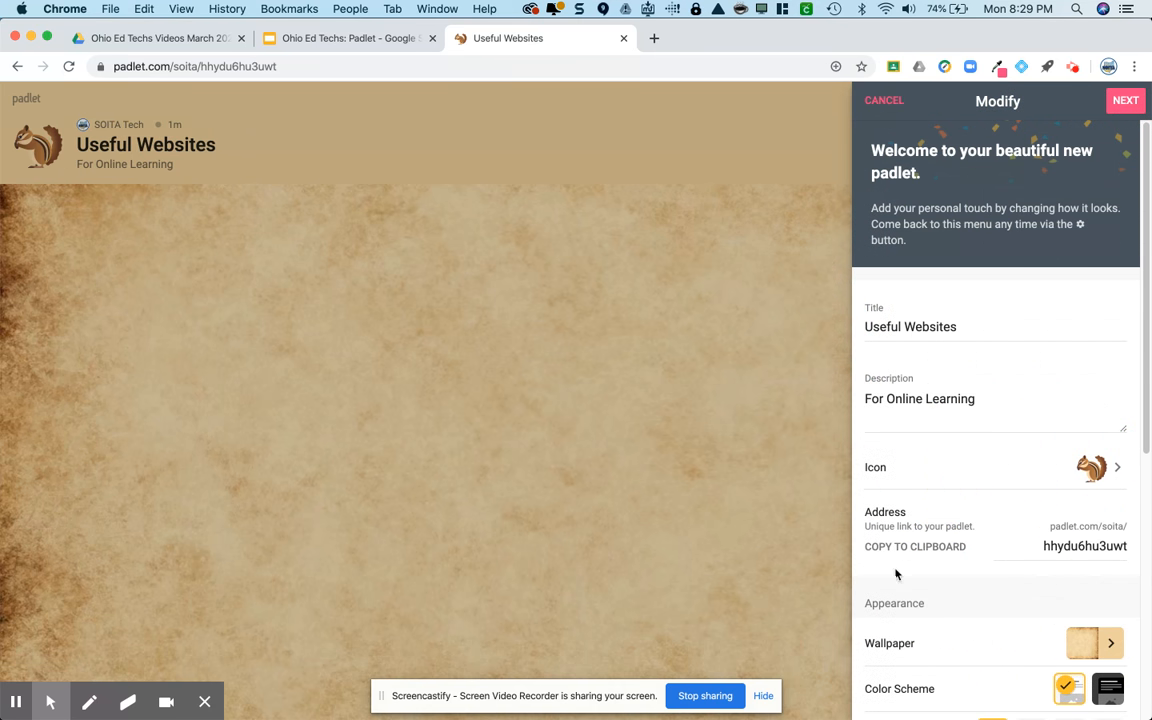
# - Examine the parts of the padlet's unique address, including the account name and the link ending
pyautogui.moveTo(1043, 548); pyautogui.dragTo(1128, 551)
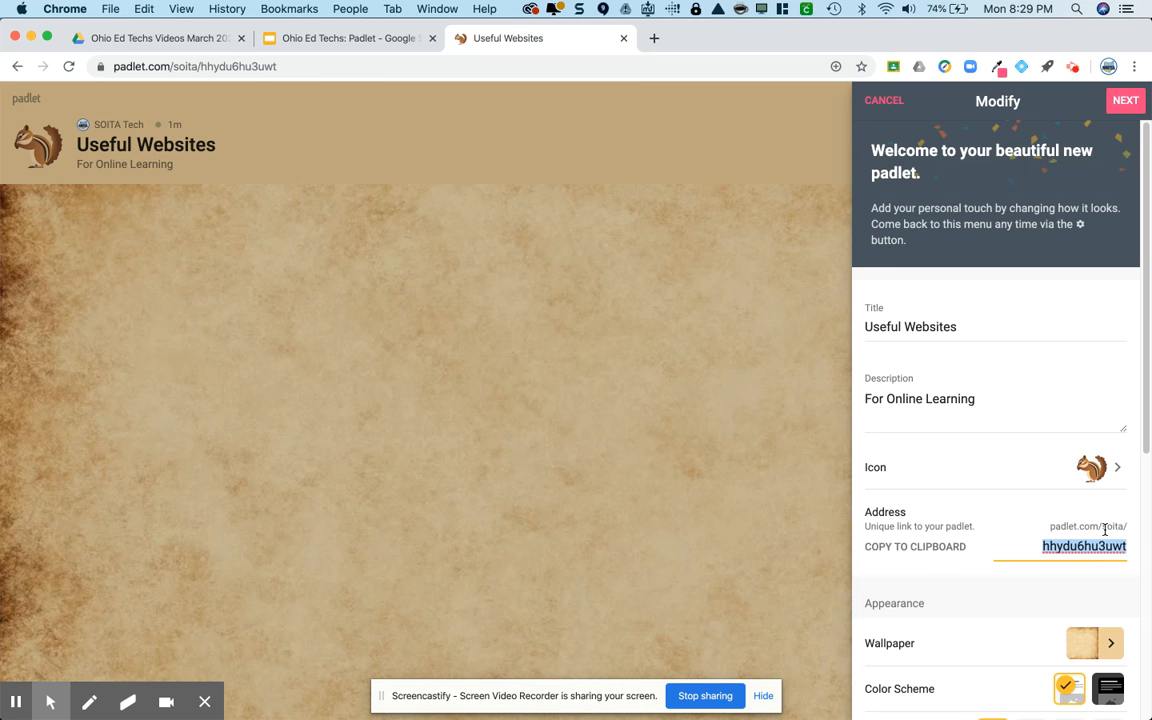
pyautogui.moveTo(1101, 528); pyautogui.dragTo(1129, 527)
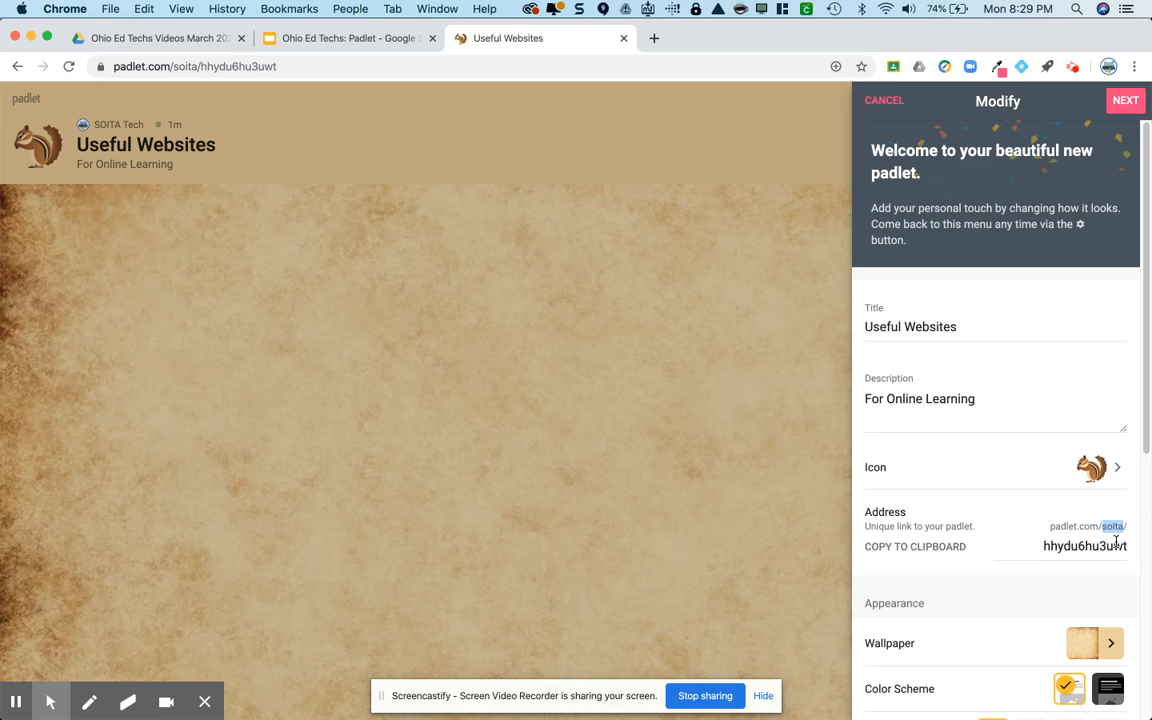
pyautogui.moveTo(1047, 526)
pyautogui.mouseDown()
pyautogui.moveTo(1124, 584)
pyautogui.moveTo(1139, 566)
pyautogui.moveTo(1075, 530)
pyautogui.moveTo(1034, 525)
pyautogui.mouseUp()
# - Set the padlet's wallpaper to the Wallwisher picture and return to the Modify settings
pyautogui.scroll(-1, 1032, 526)
pyautogui.scroll(-5, 1025, 527)
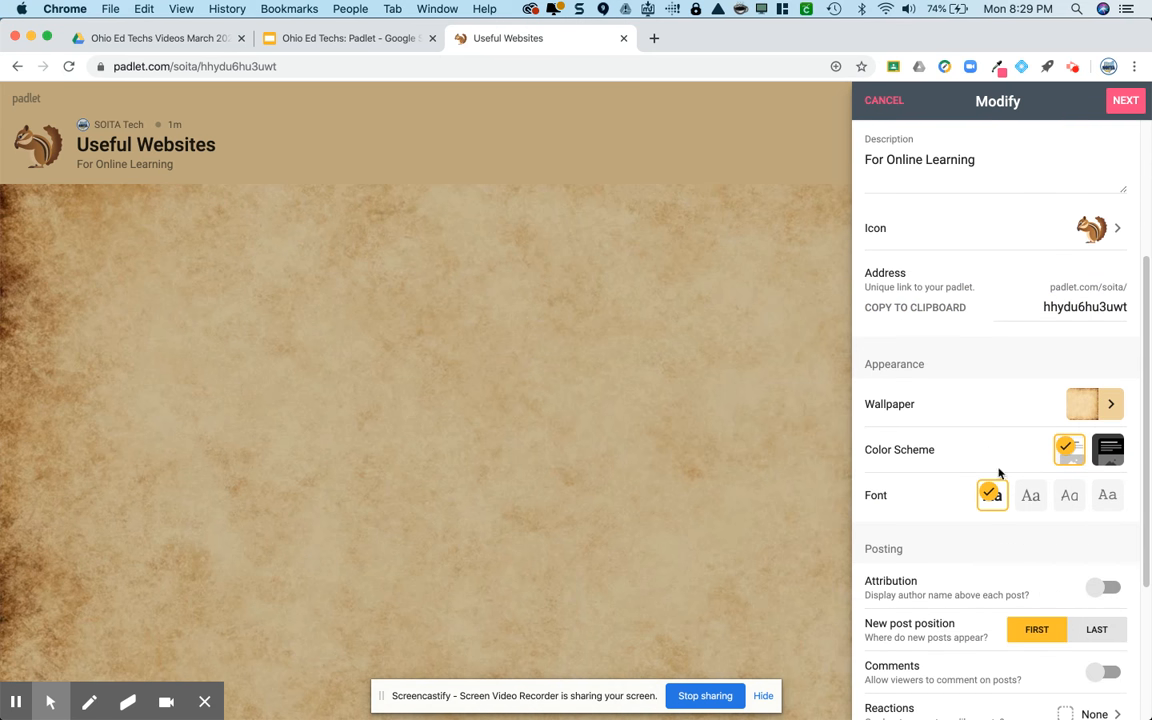
pyautogui.scroll(-5, 1035, 427)
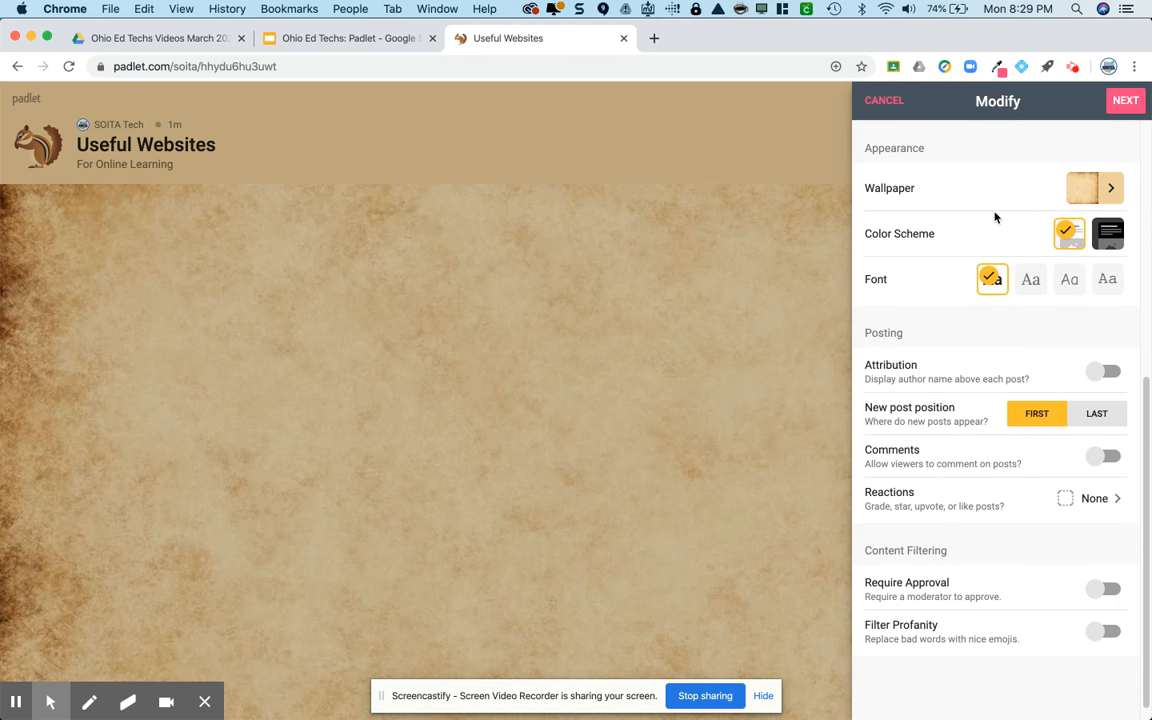
pyautogui.click(1100, 189)
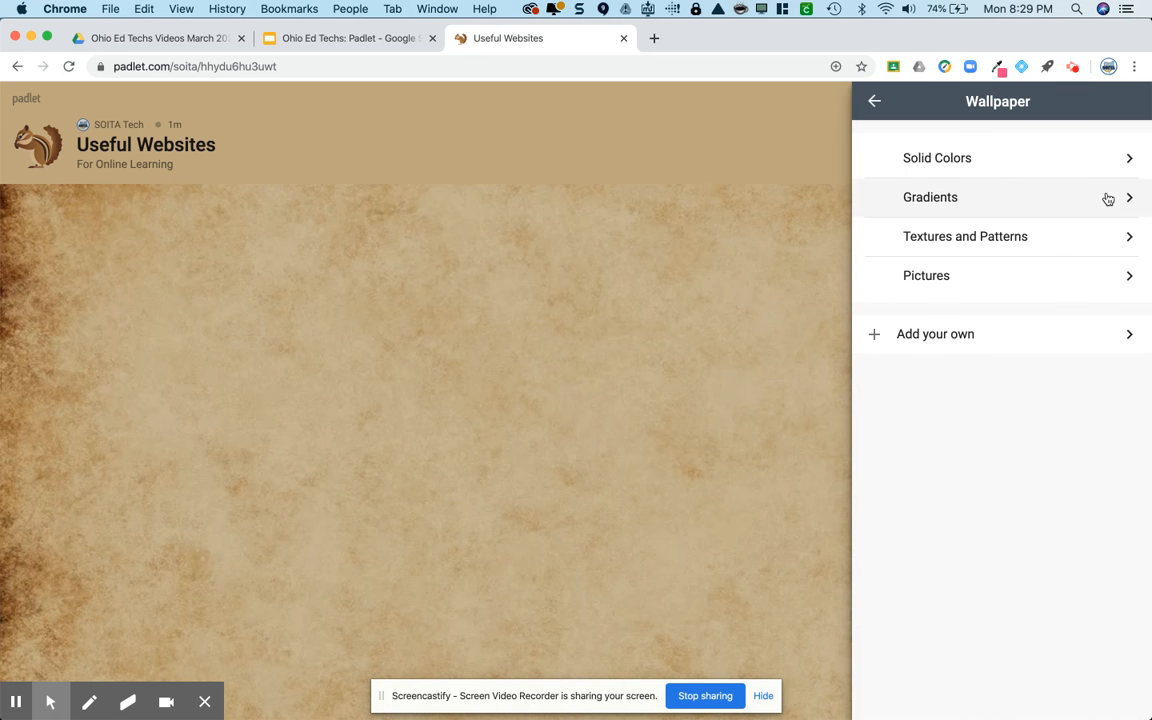
pyautogui.click(1122, 279)
pyautogui.scroll(-1, 1071, 345)
pyautogui.scroll(-20, 1071, 345)
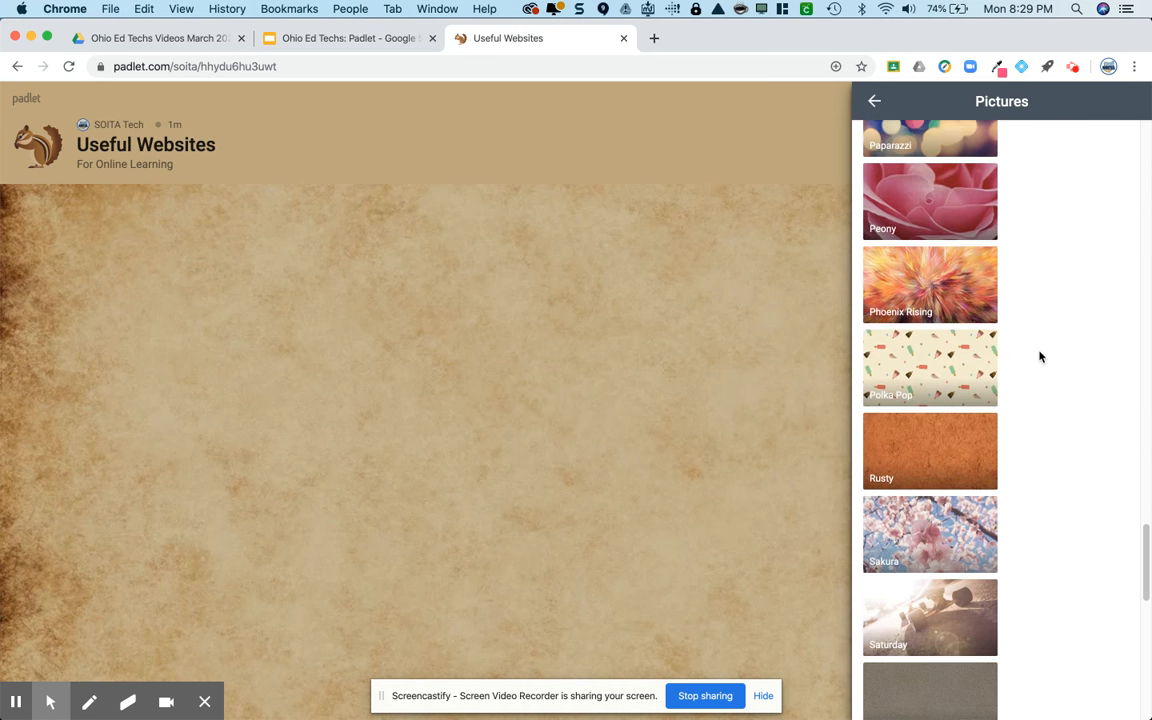
pyautogui.scroll(-8, 1039, 357)
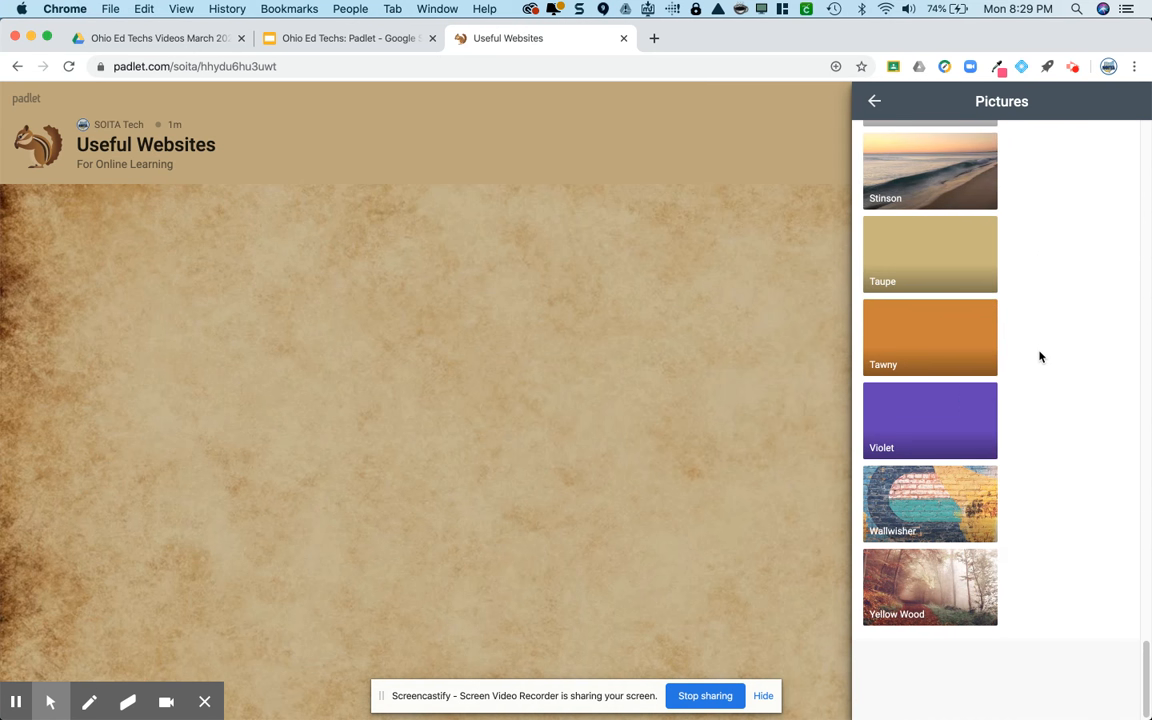
pyautogui.click(958, 502)
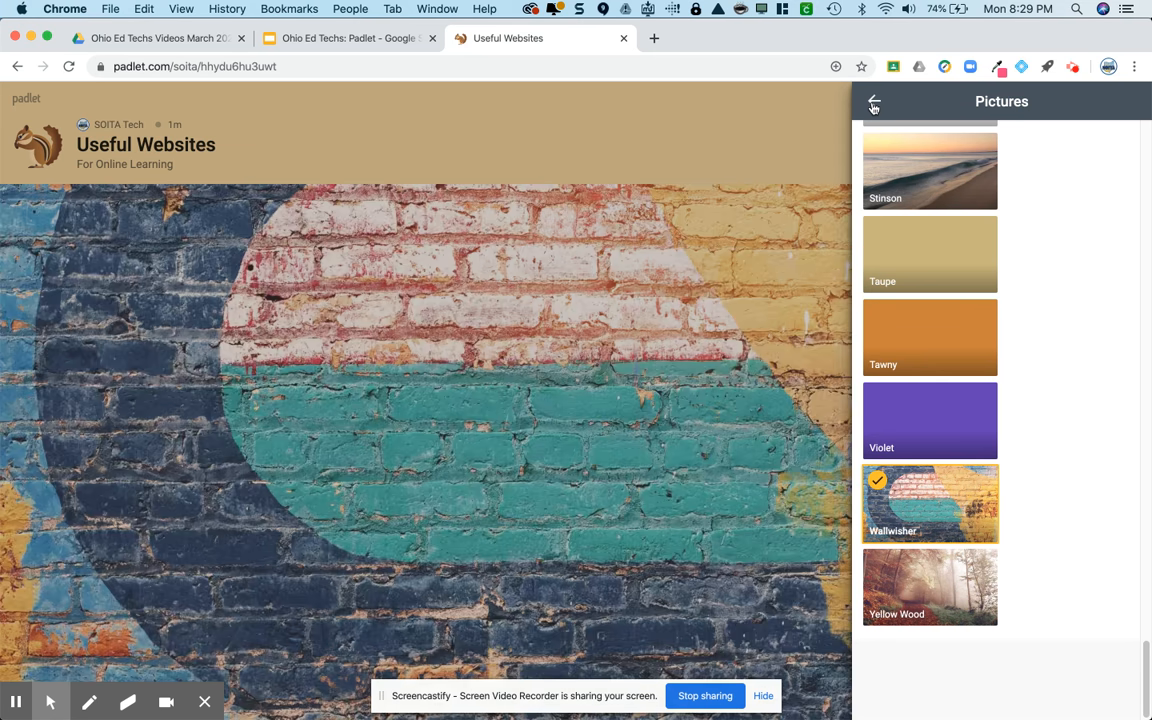
pyautogui.click(874, 101)
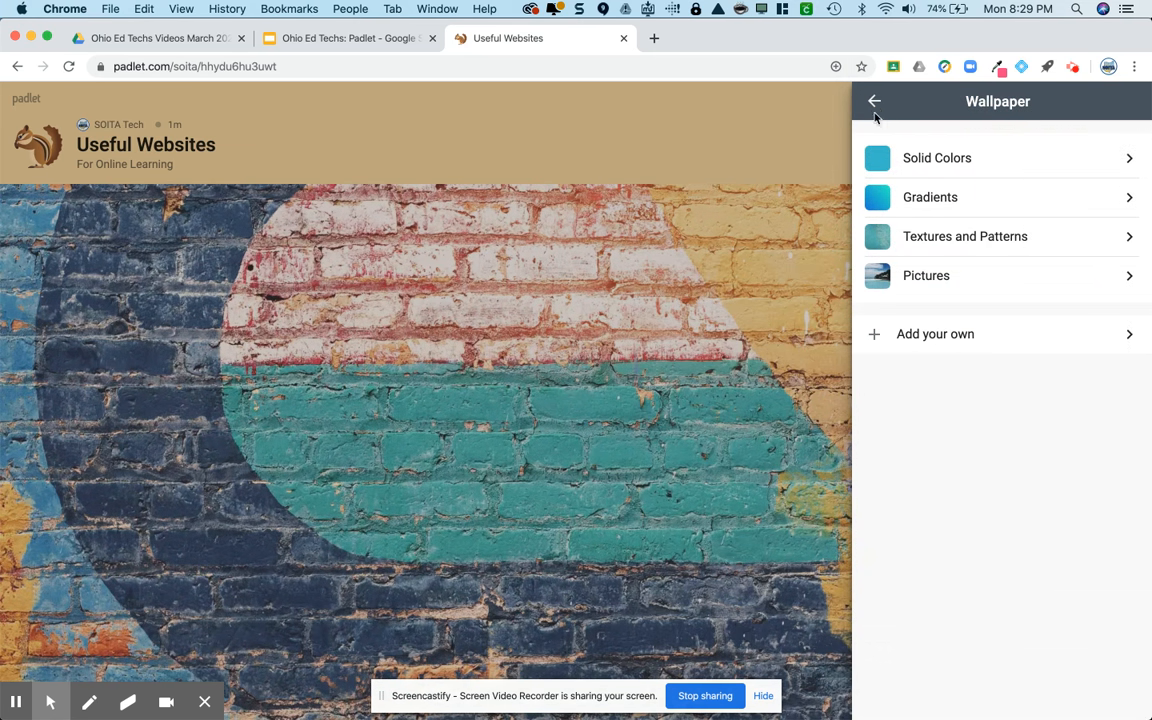
pyautogui.click(874, 110)
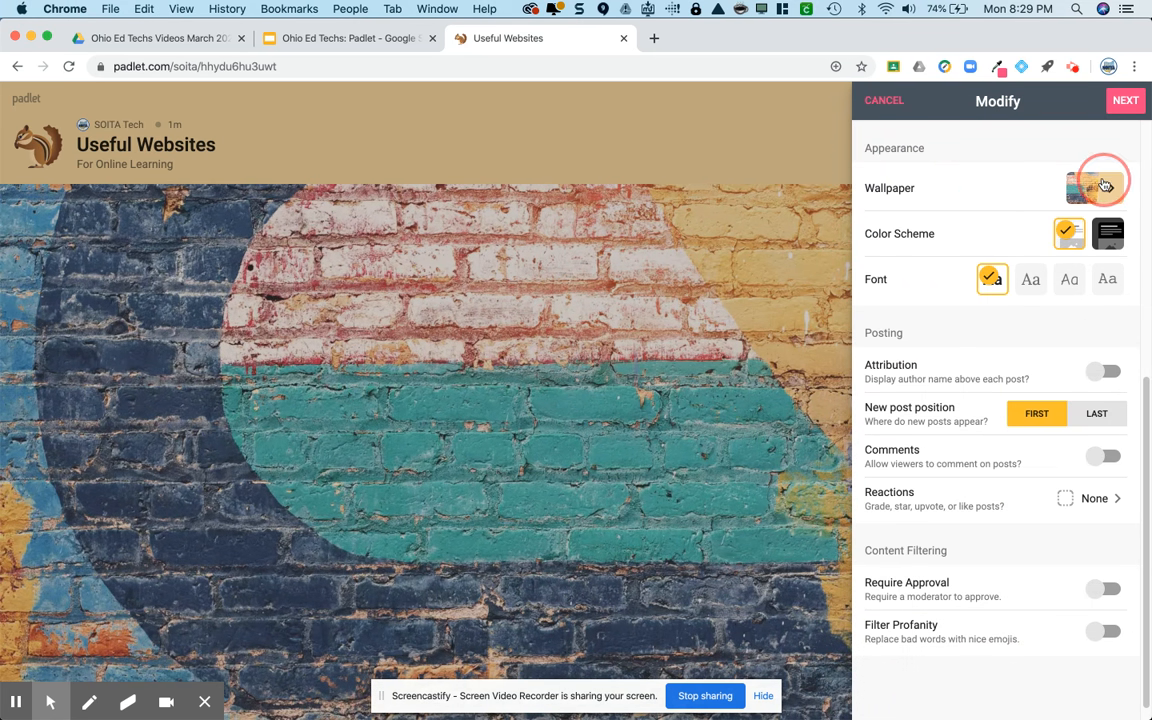
pyautogui.click(1105, 185)
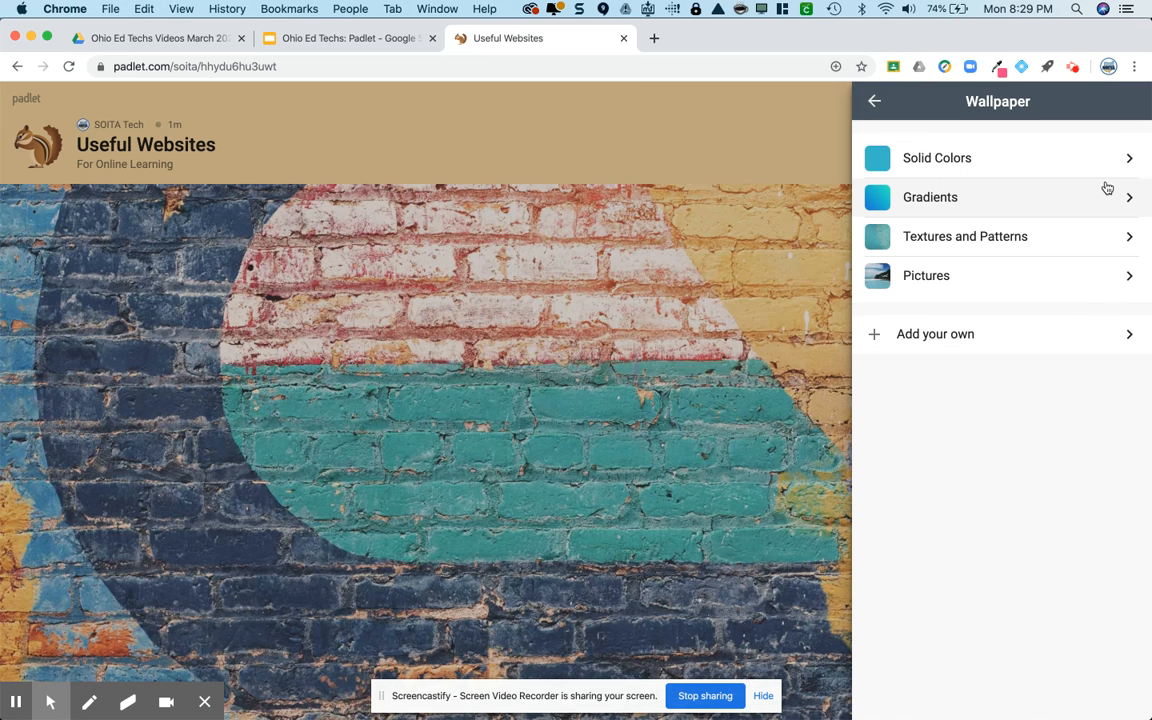
pyautogui.click(876, 103)
# - Try the dark color scheme and switch back to the light one
pyautogui.scroll(-1, 1111, 300)
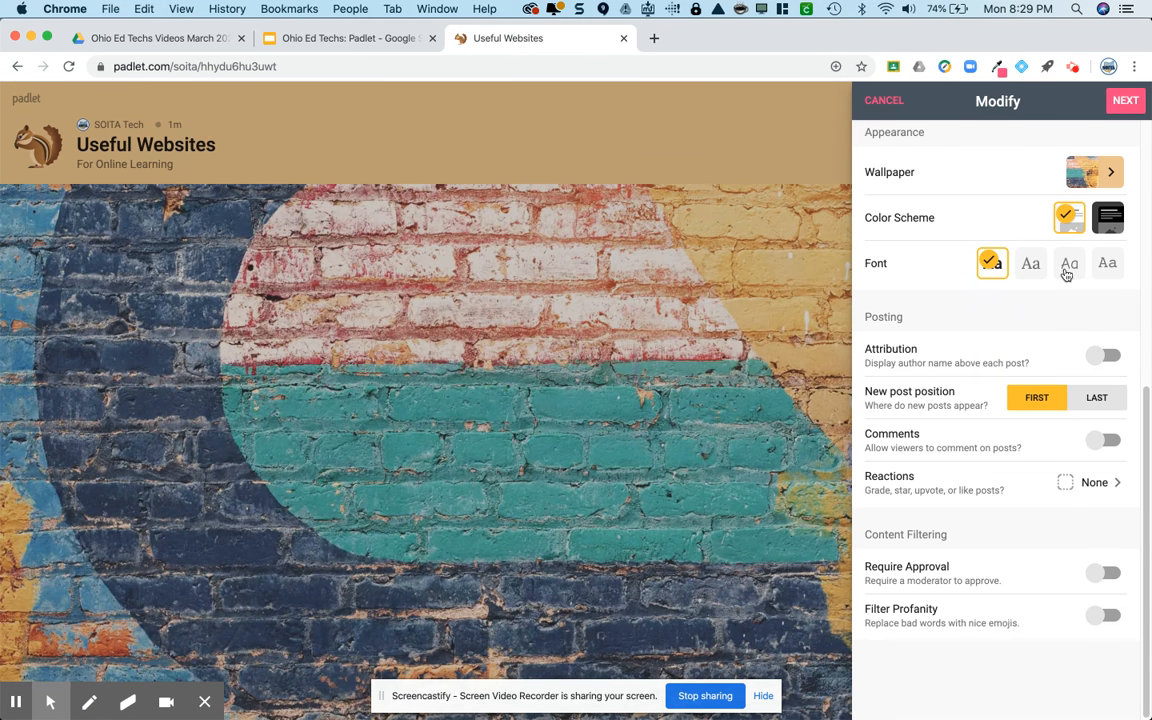
pyautogui.click(1108, 232)
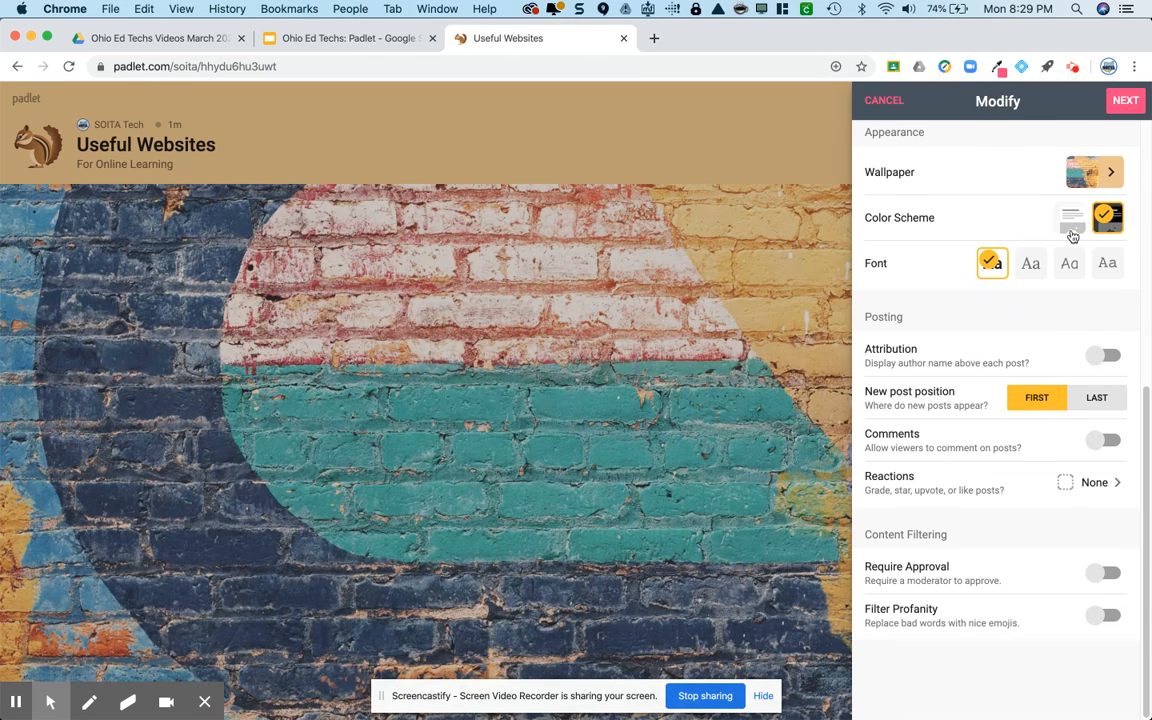
pyautogui.click(1069, 222)
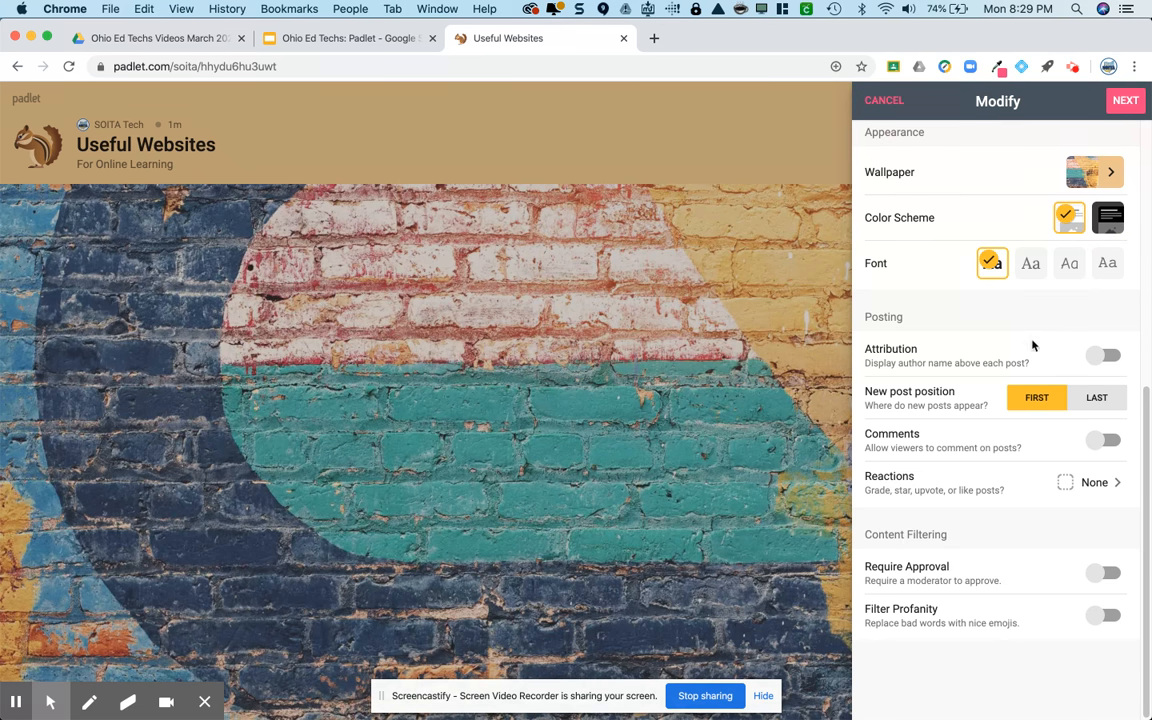
pyautogui.doubleClick(895, 314)
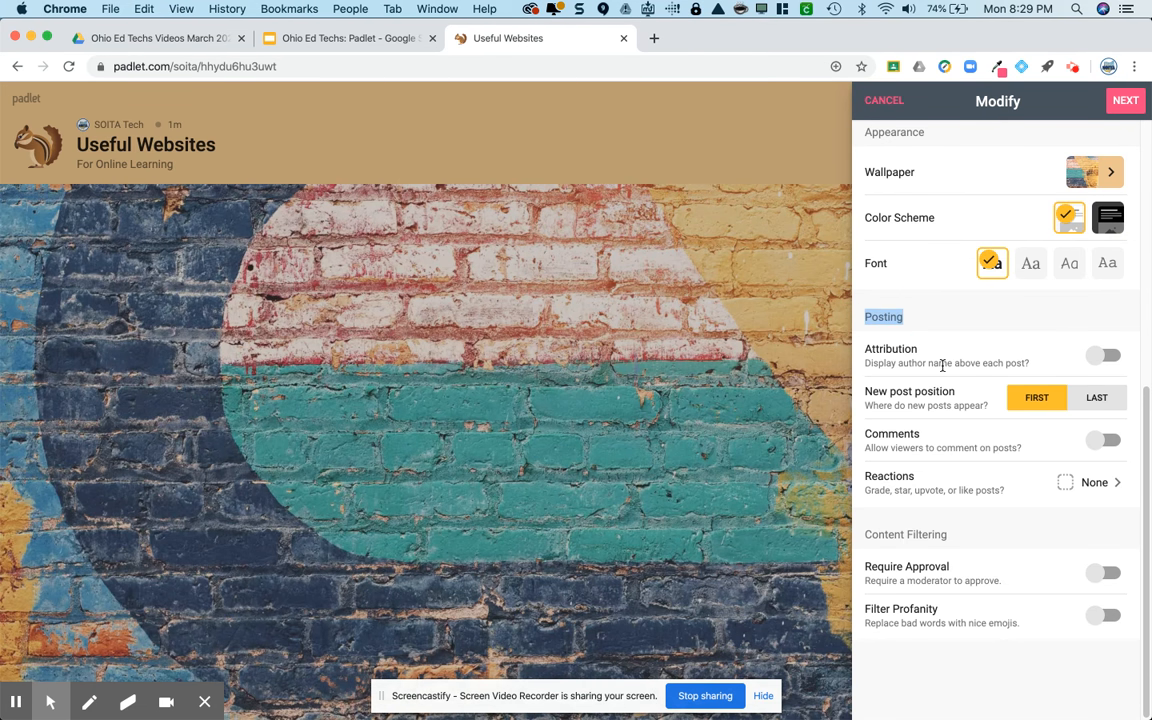
# - Set the reactions for posts to Like and return to the Modify settings
pyautogui.moveTo(866, 362); pyautogui.dragTo(1041, 360)
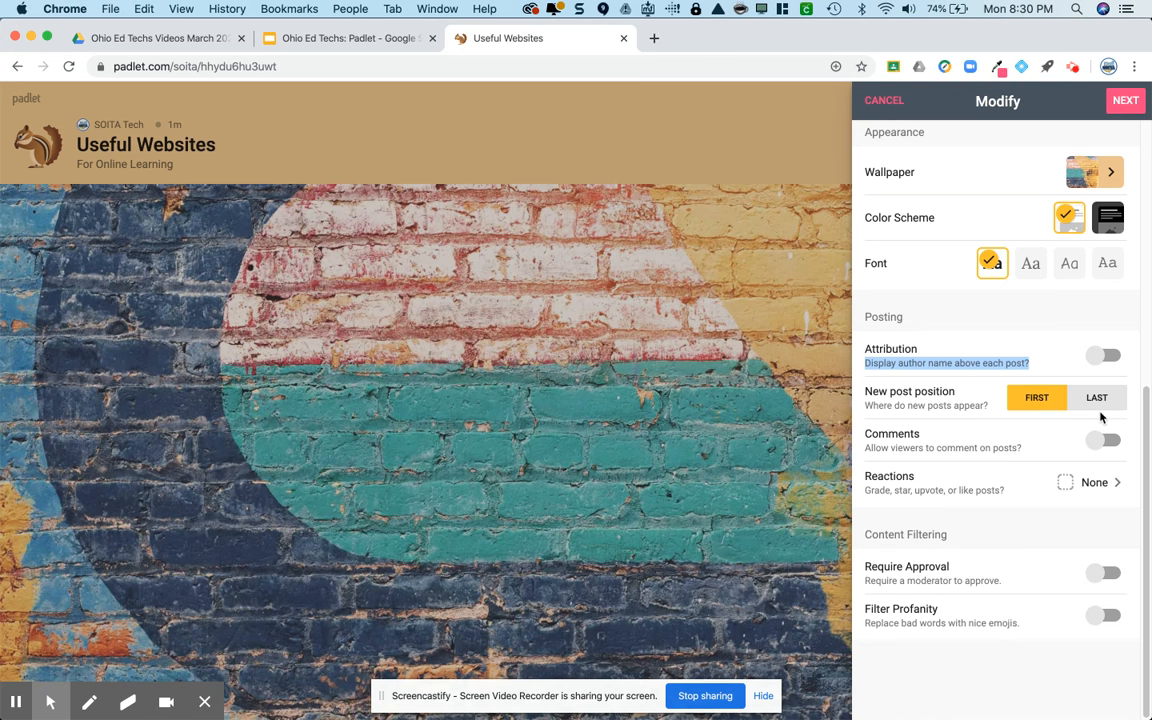
pyautogui.click(1094, 484)
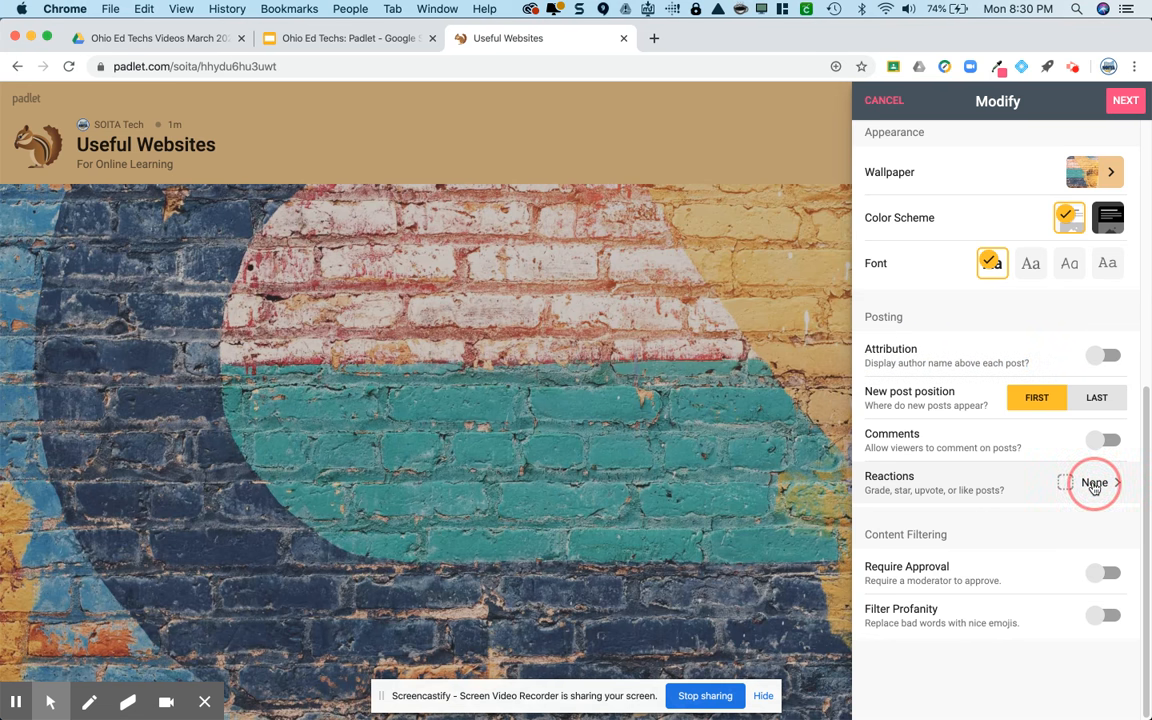
pyautogui.click(1127, 200)
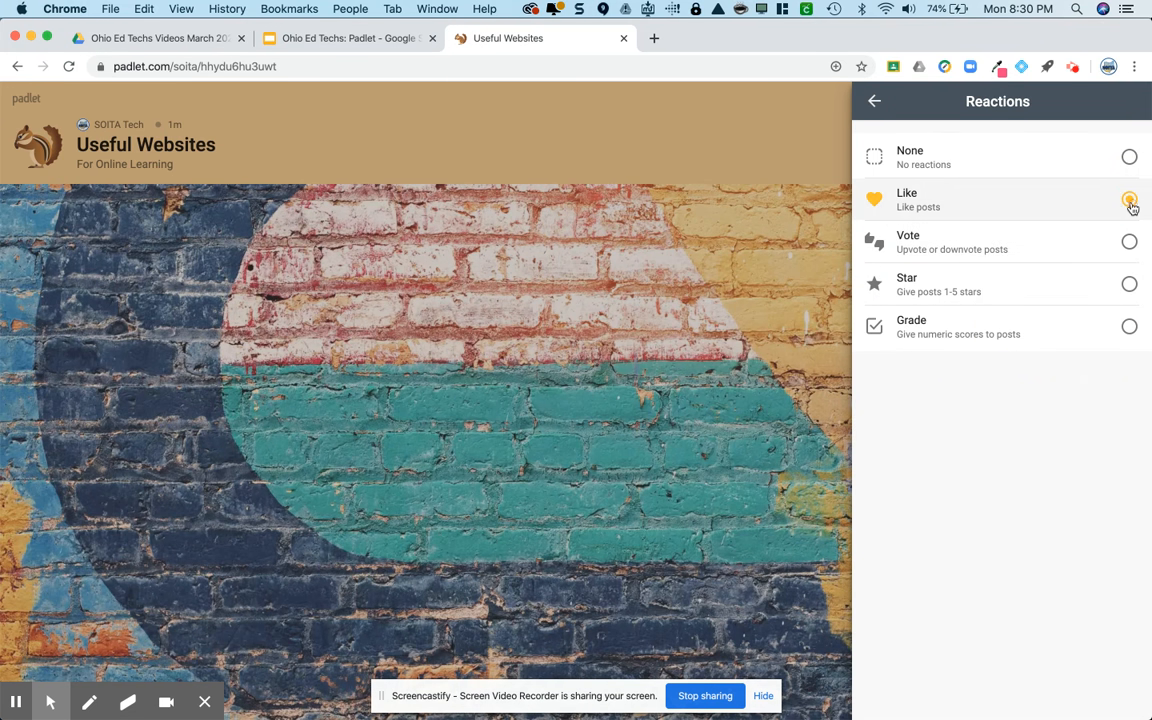
pyautogui.click(873, 103)
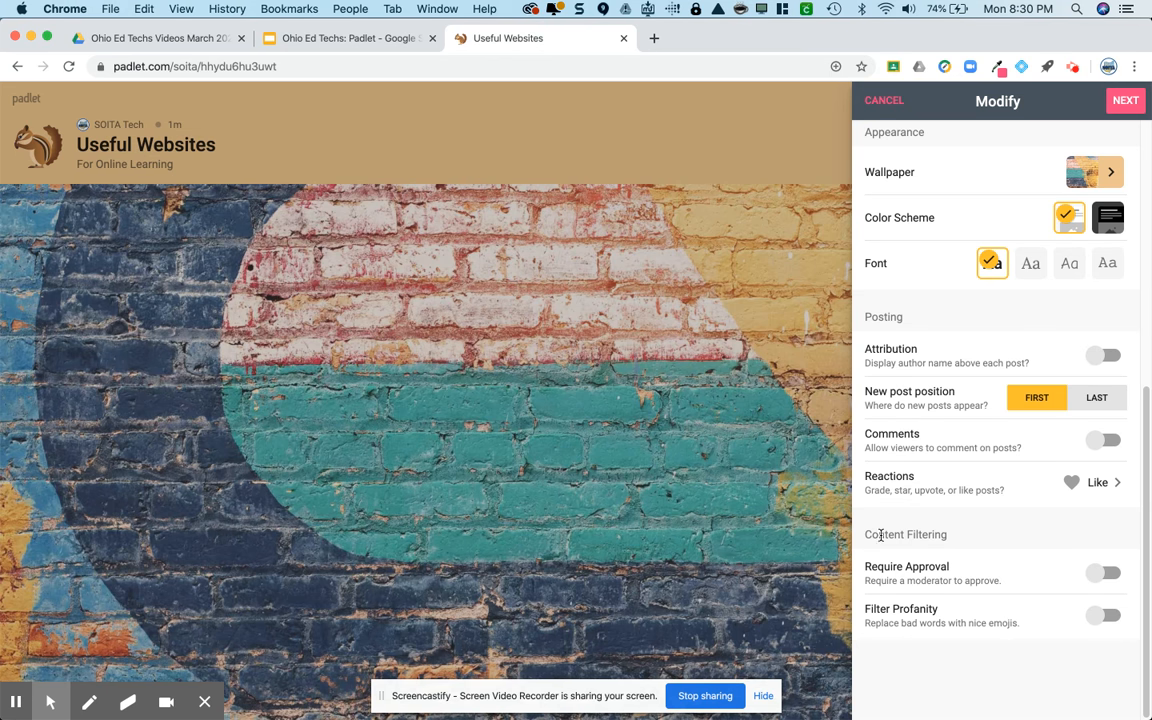
# - Turn on Filter Profanity under Content Filtering and close the Modify settings
pyautogui.moveTo(863, 533); pyautogui.dragTo(1120, 628)
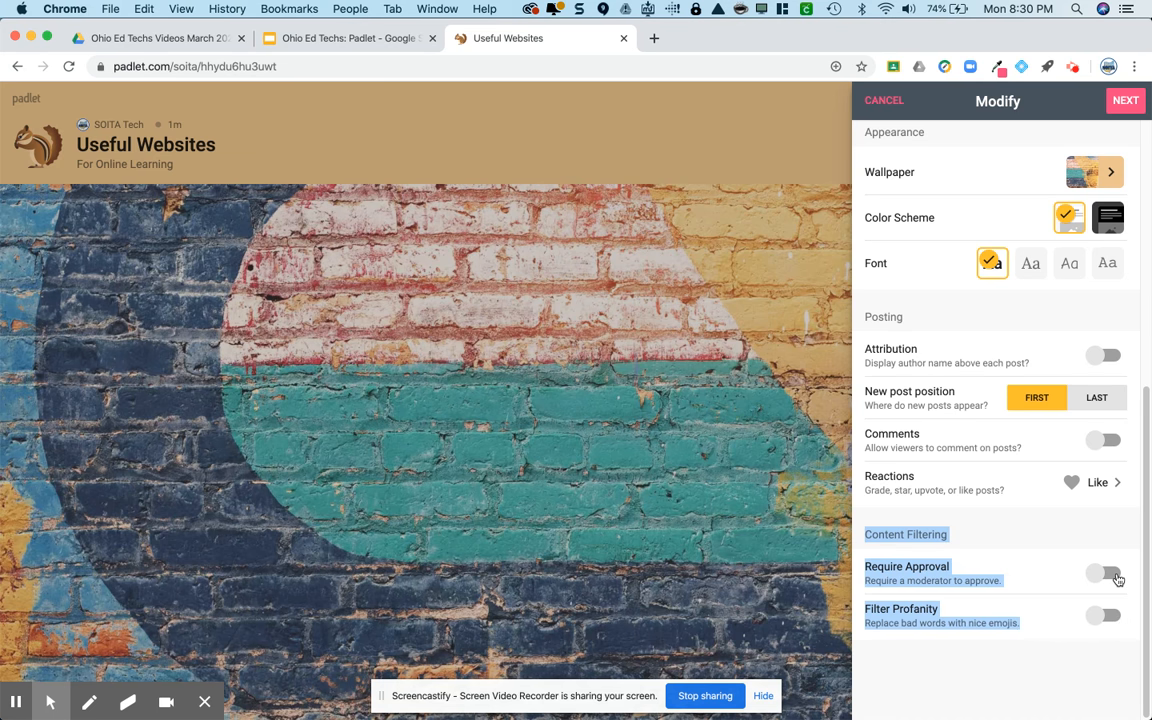
pyautogui.click(1110, 616)
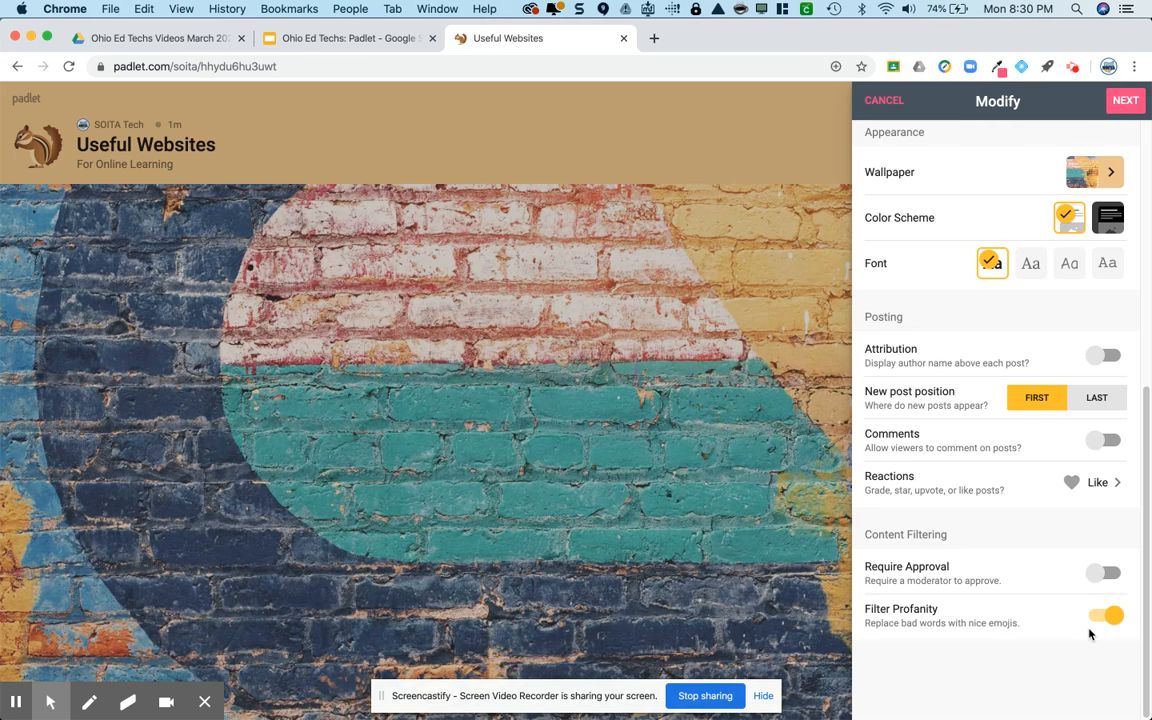
pyautogui.scroll(2, 1045, 378)
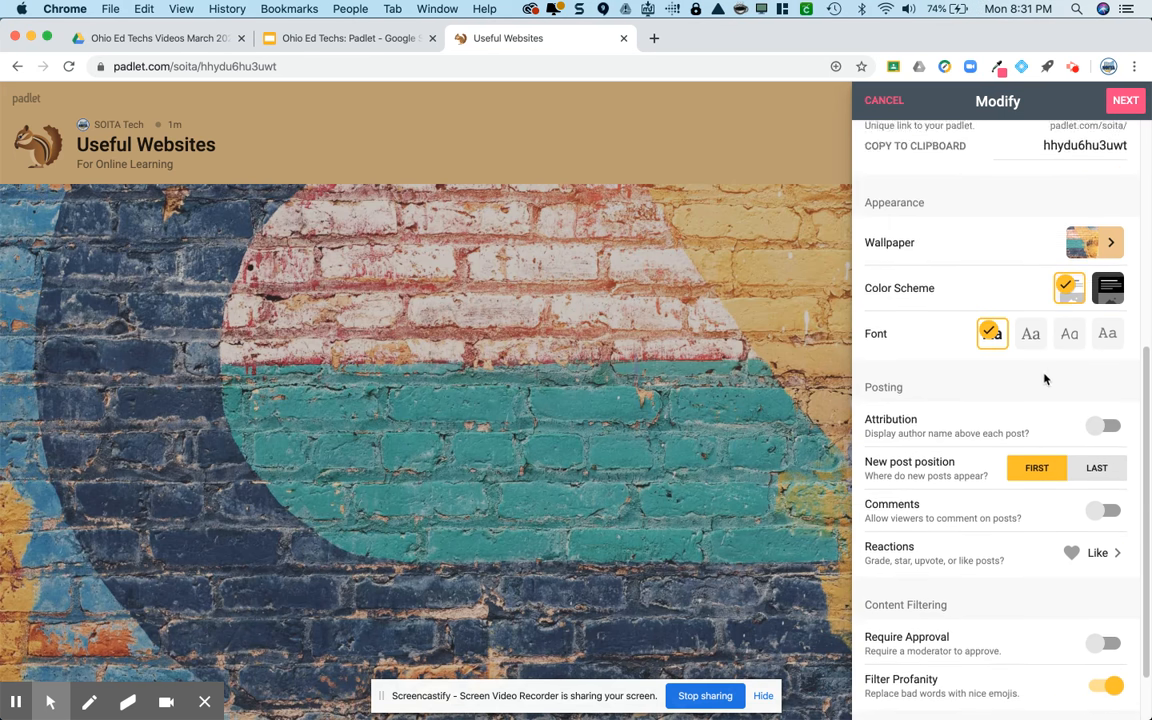
pyautogui.scroll(5, 1045, 378)
pyautogui.click(1124, 101)
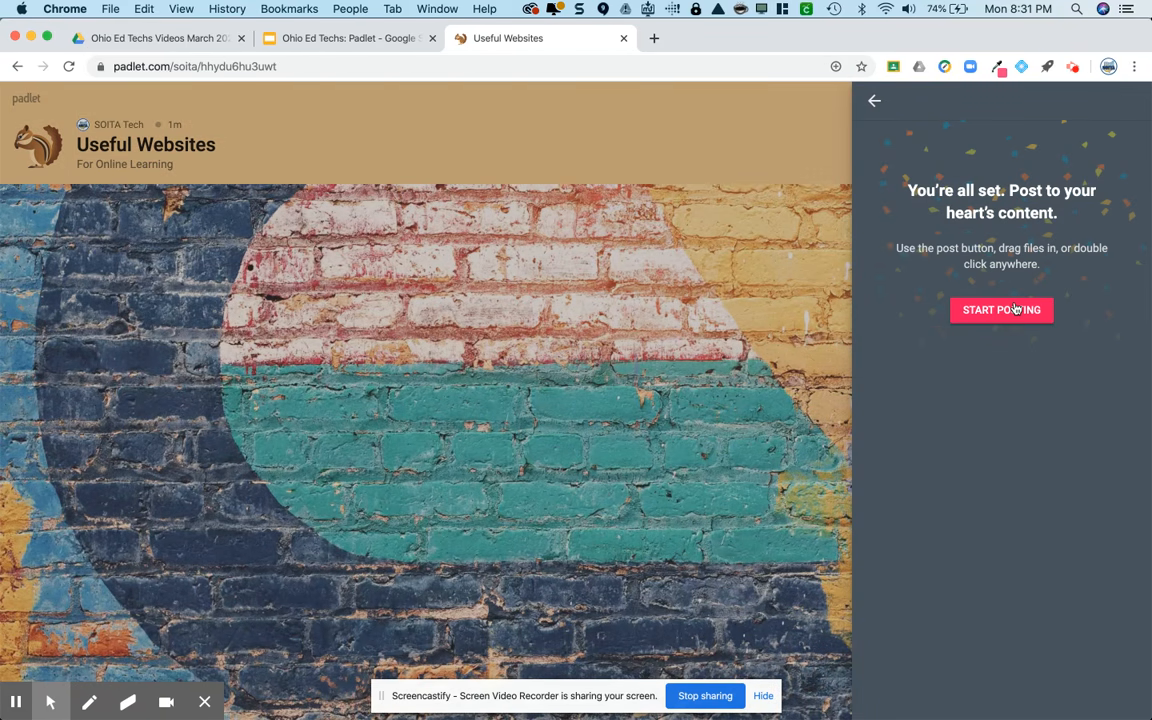
pyautogui.click(874, 100)
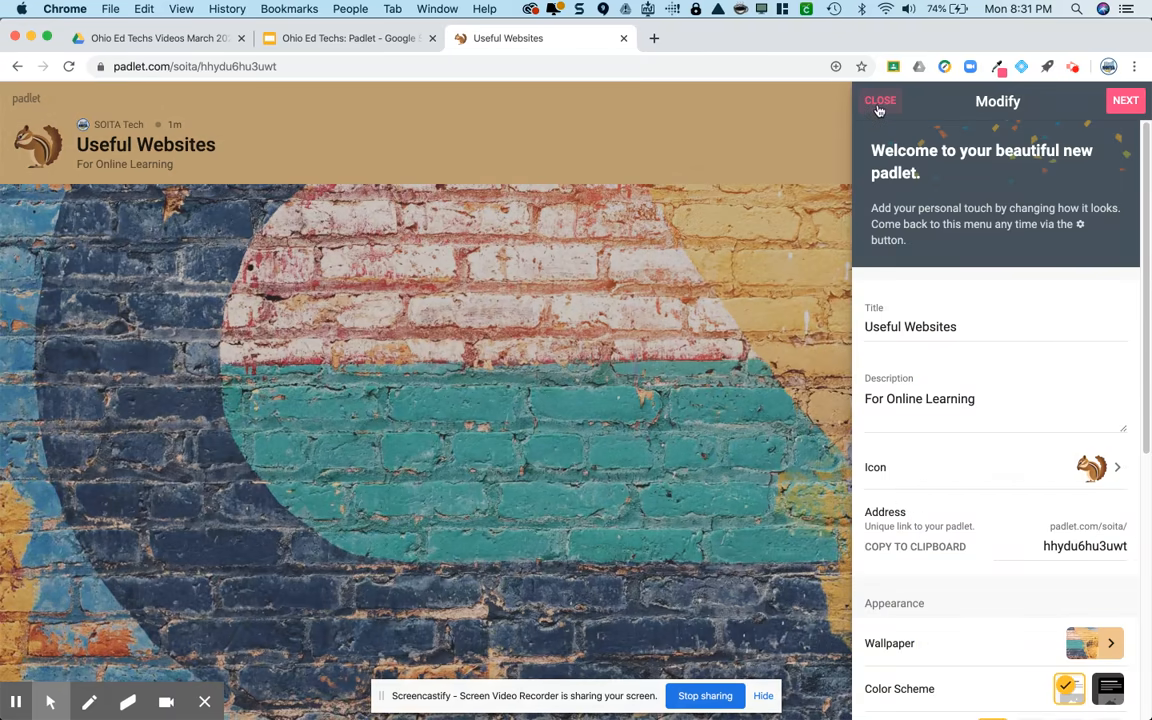
pyautogui.click(880, 103)
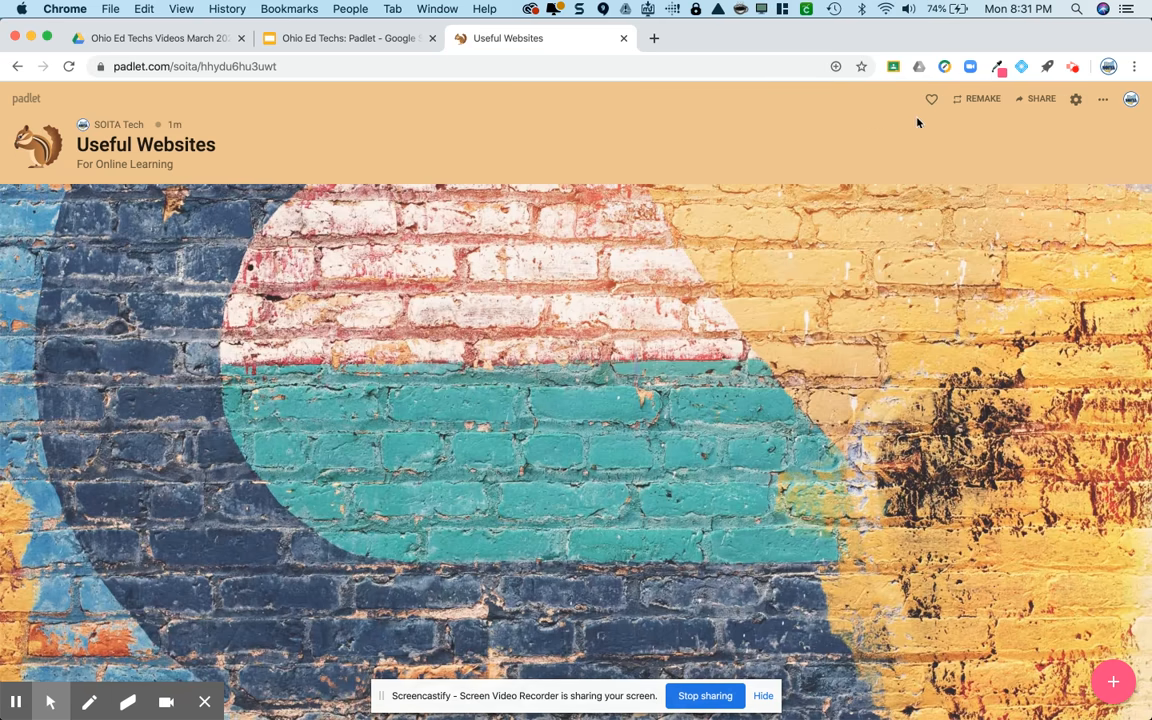
# - Examine the padlet's privacy levels and visitor permission options in the sharing settings, leaving them as they are
pyautogui.click(1042, 100)
pyautogui.click(1041, 99)
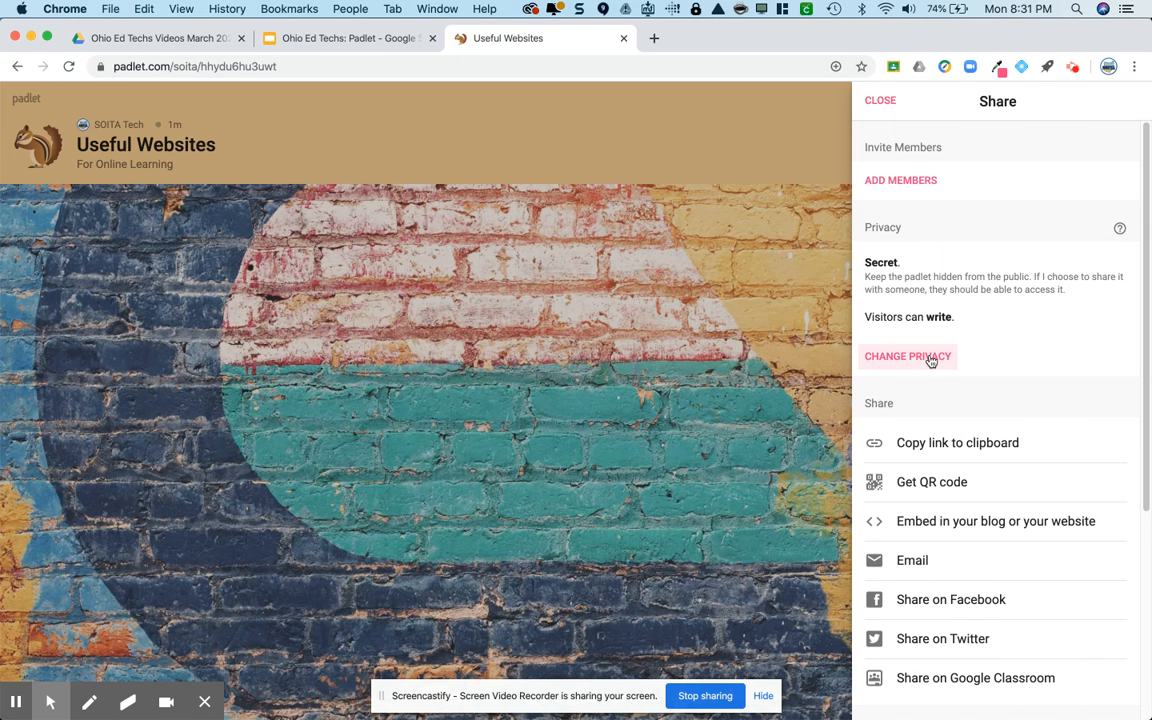
pyautogui.moveTo(864, 276); pyautogui.dragTo(1008, 316)
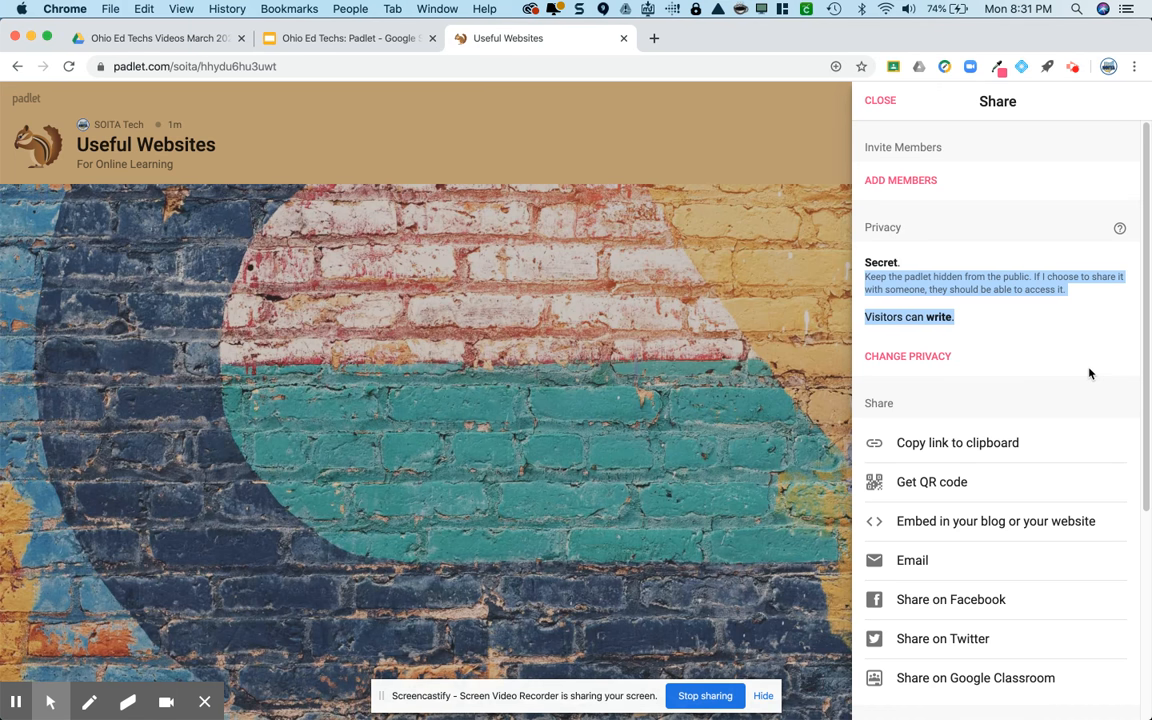
pyautogui.click(943, 362)
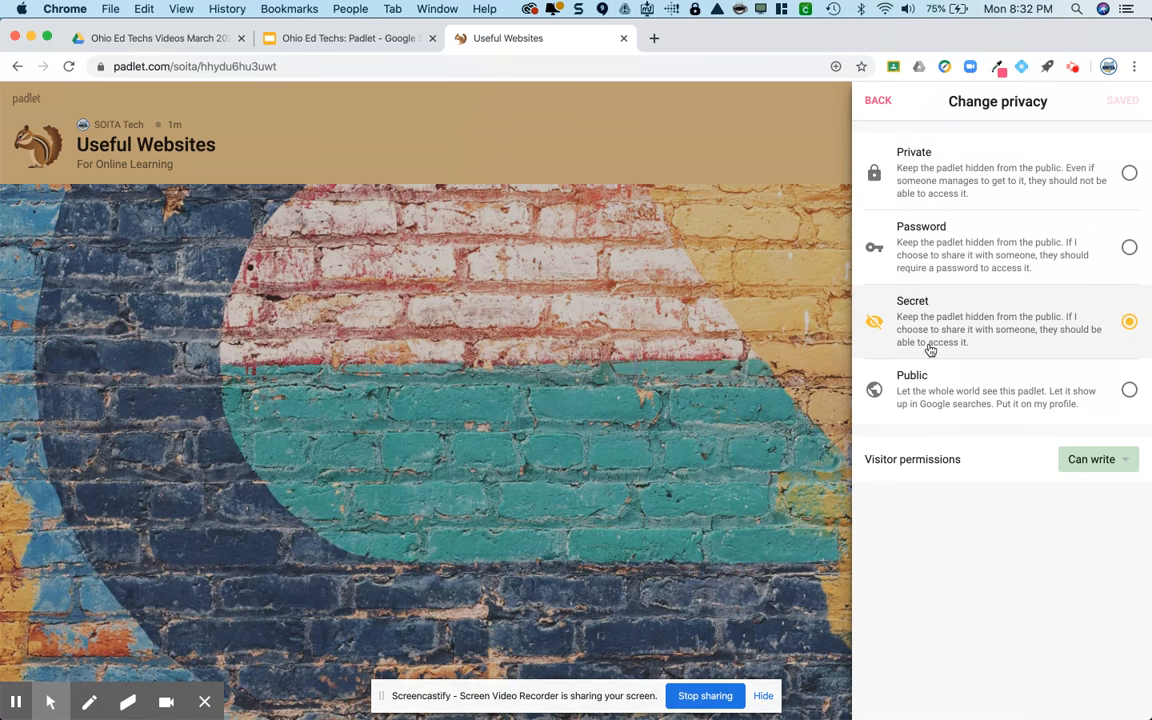
pyautogui.click(1126, 462)
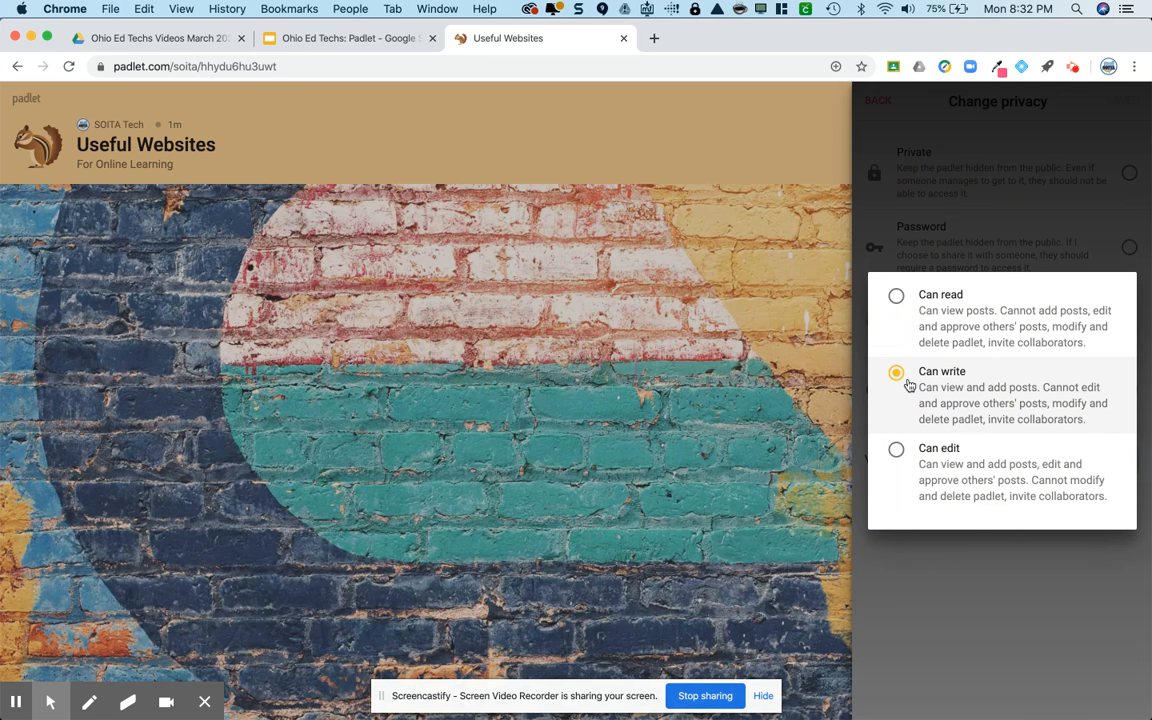
pyautogui.click(1016, 558)
pyautogui.click(880, 101)
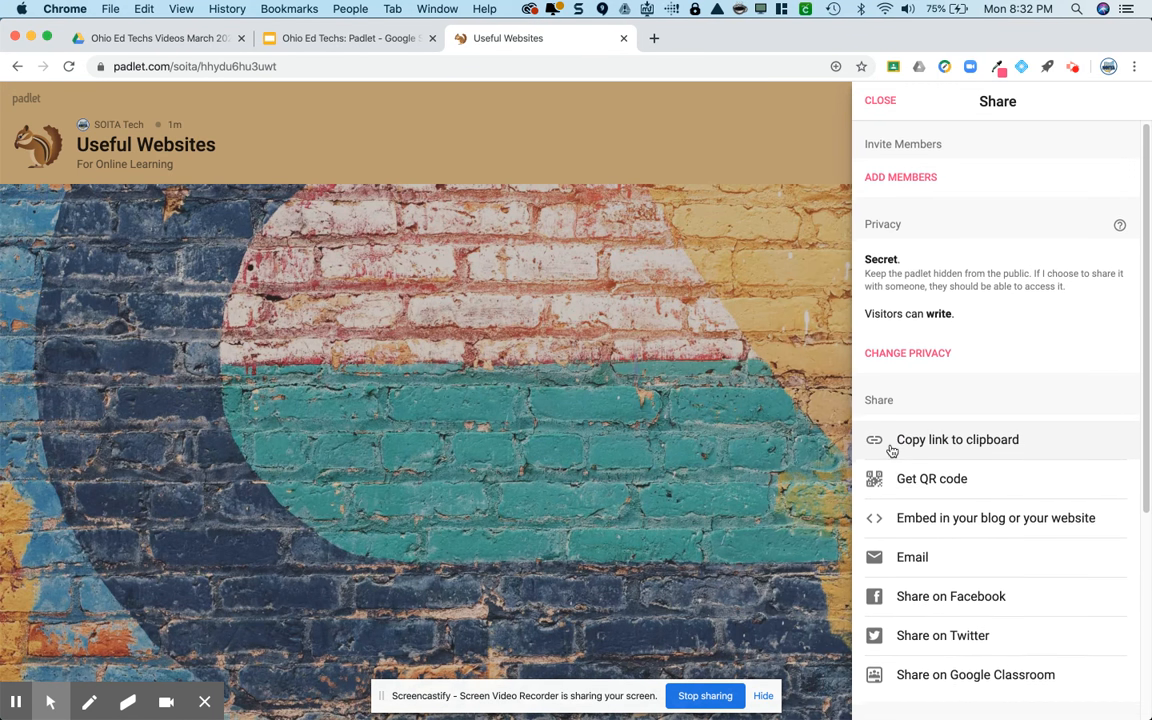
# - Explore sharing the padlet to Google Classroom with the 7th Grade Social Studies class and its assignments, and close the sharing options without sharing
pyautogui.scroll(-5, 900, 448)
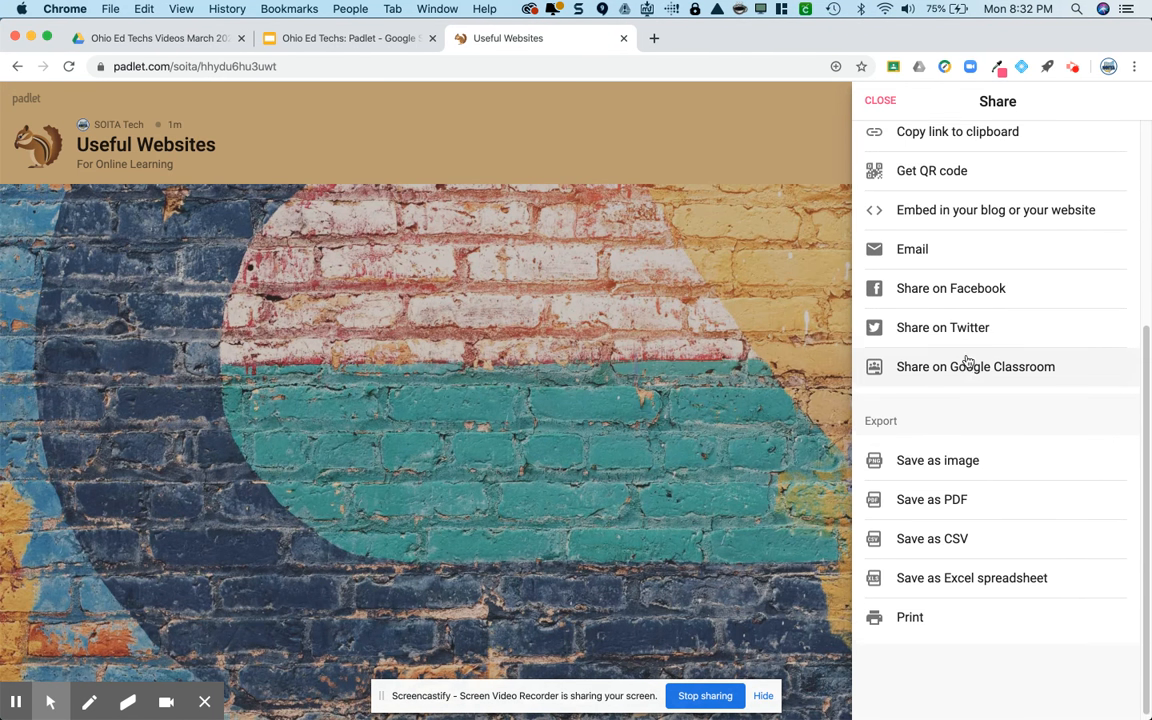
pyautogui.scroll(2, 975, 340)
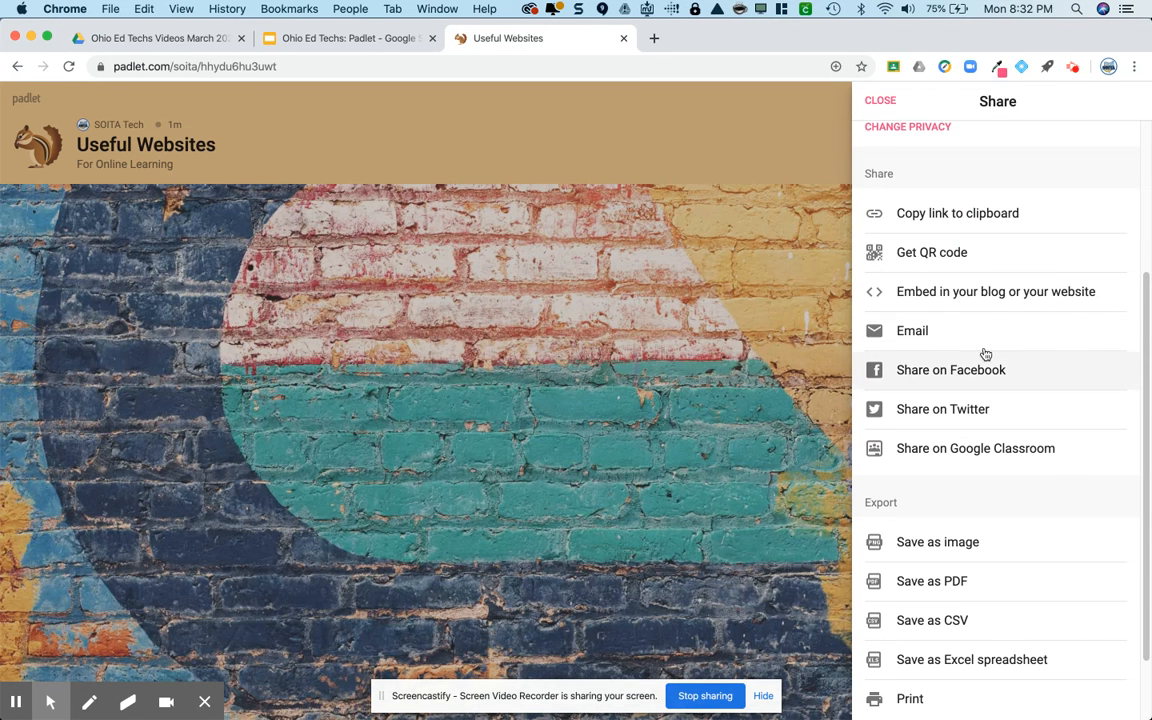
pyautogui.click(997, 452)
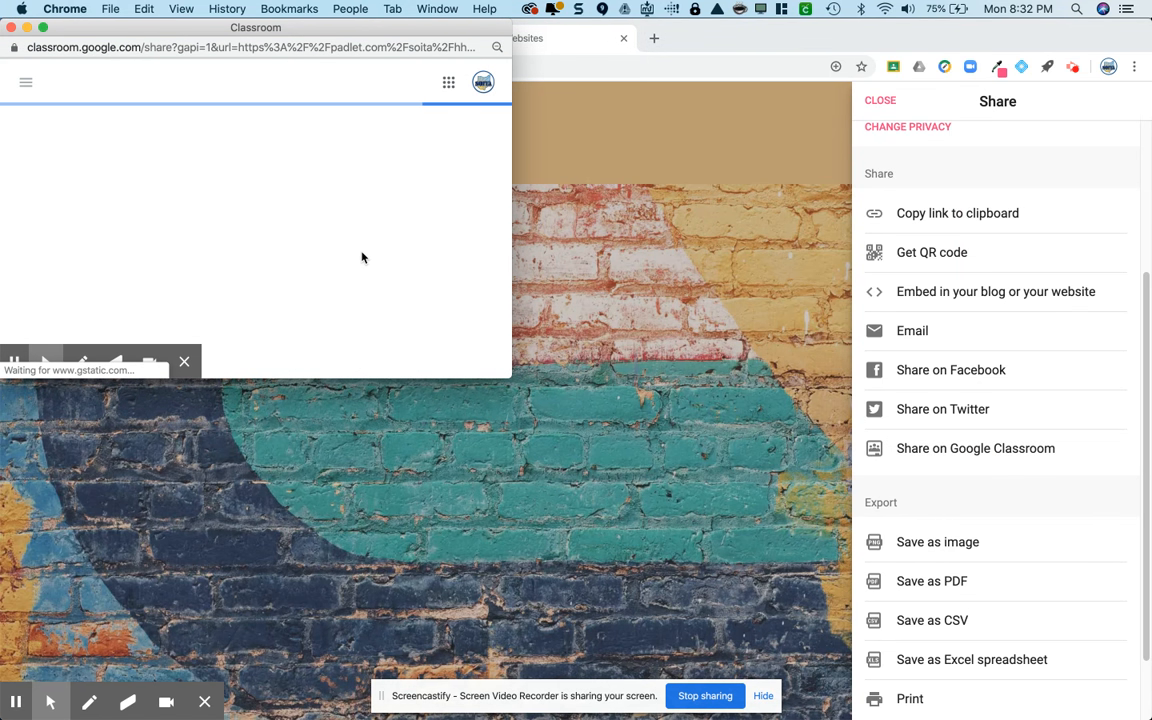
pyautogui.click(322, 208)
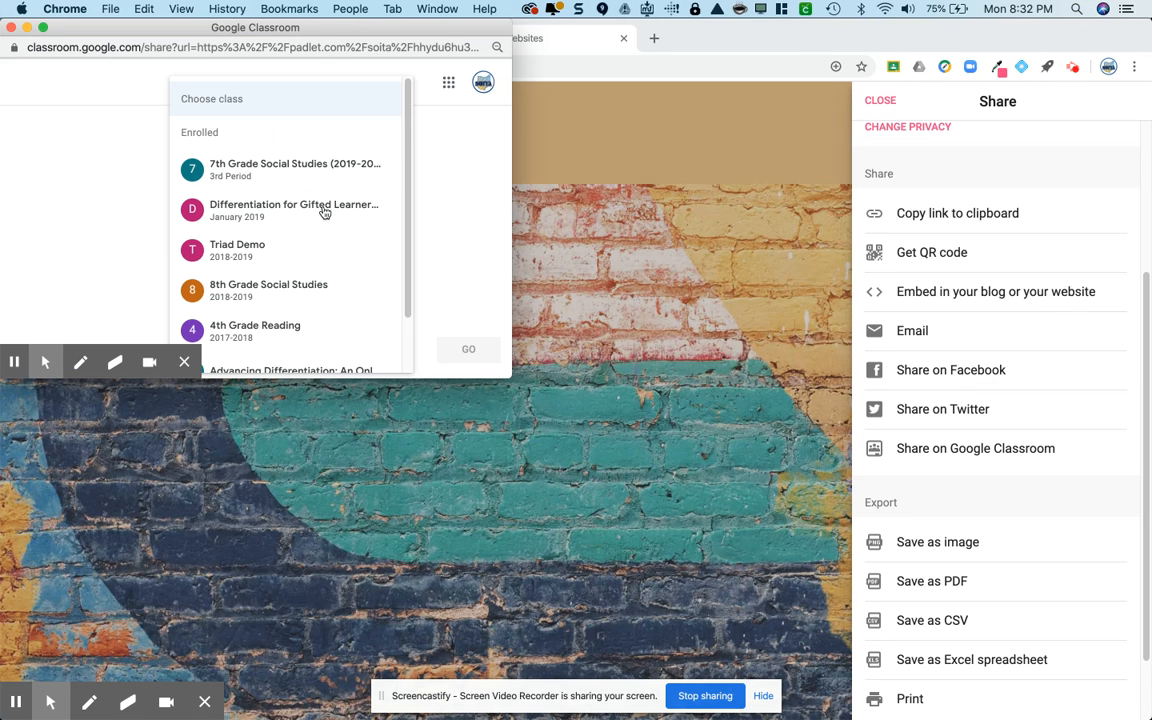
pyautogui.click(329, 166)
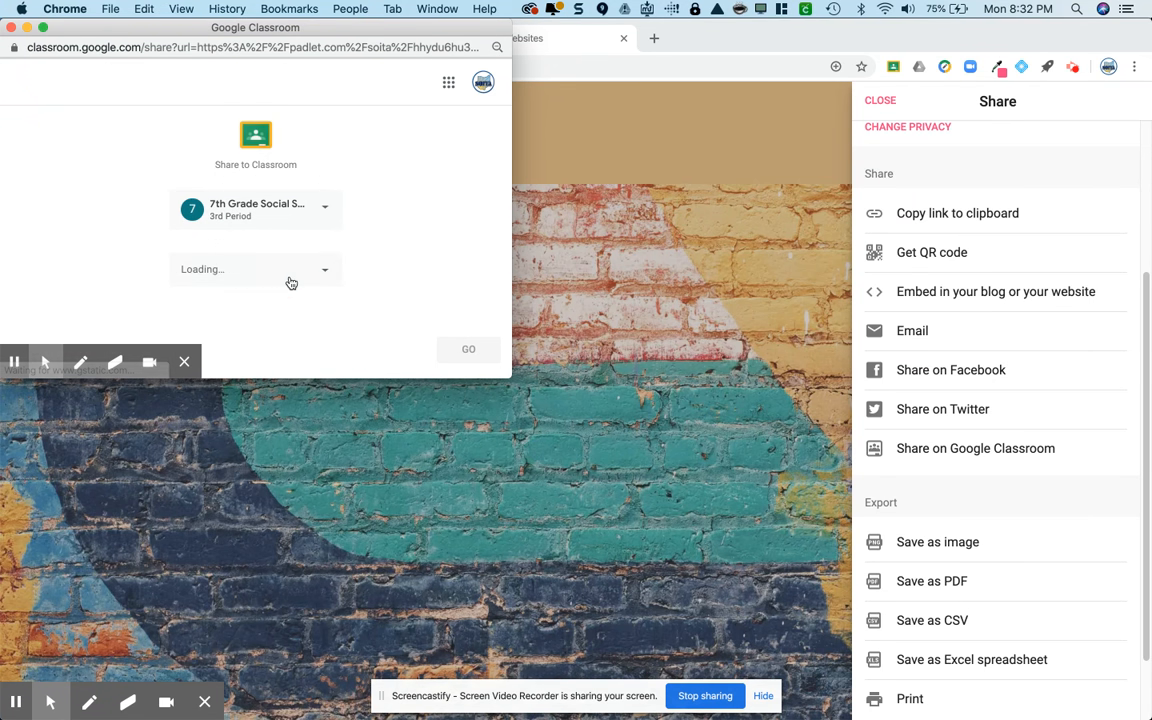
pyautogui.click(291, 283)
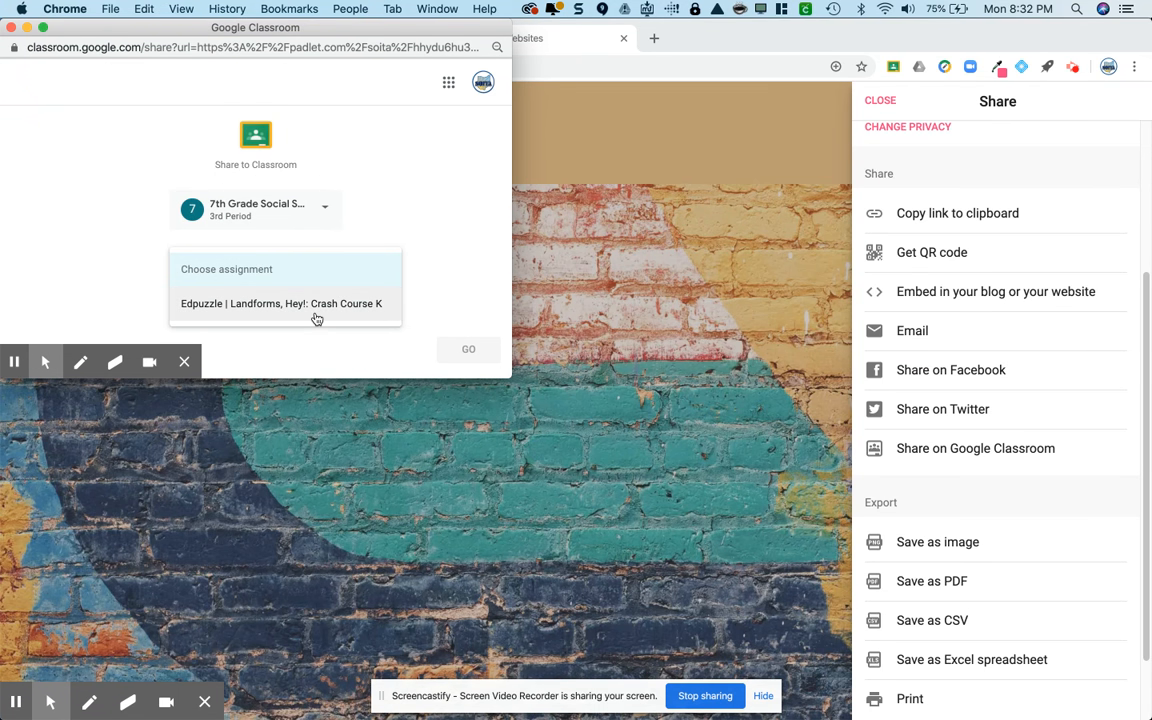
pyautogui.click(330, 212)
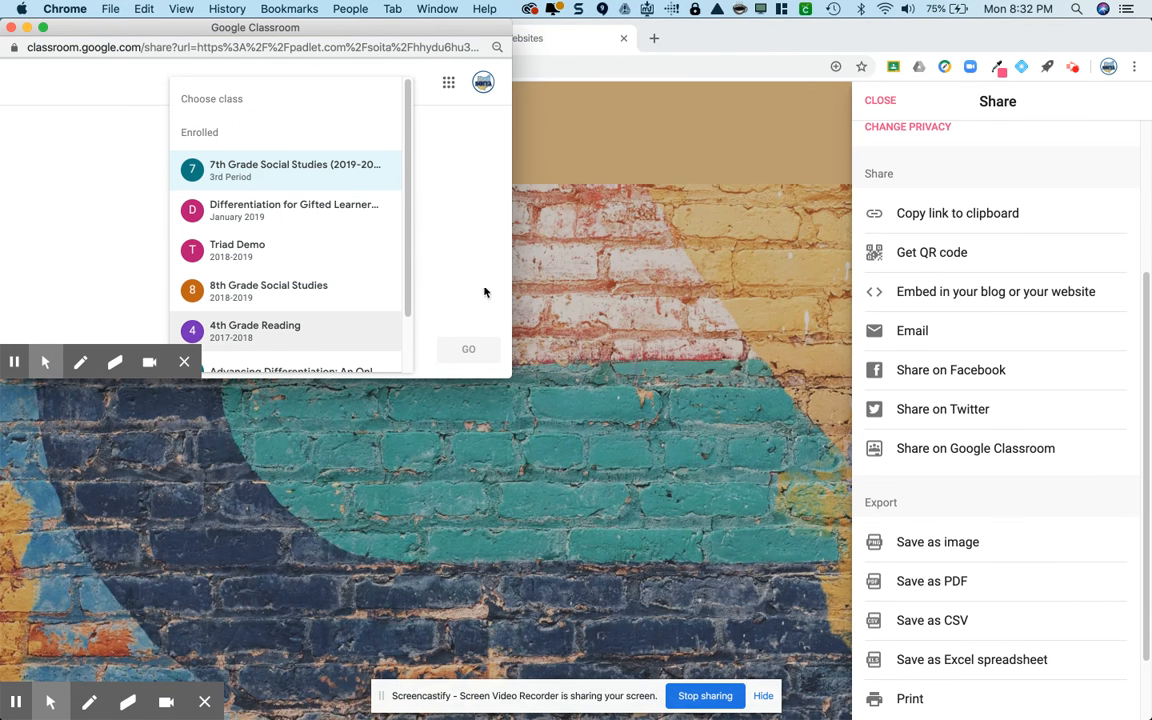
pyautogui.click(430, 168)
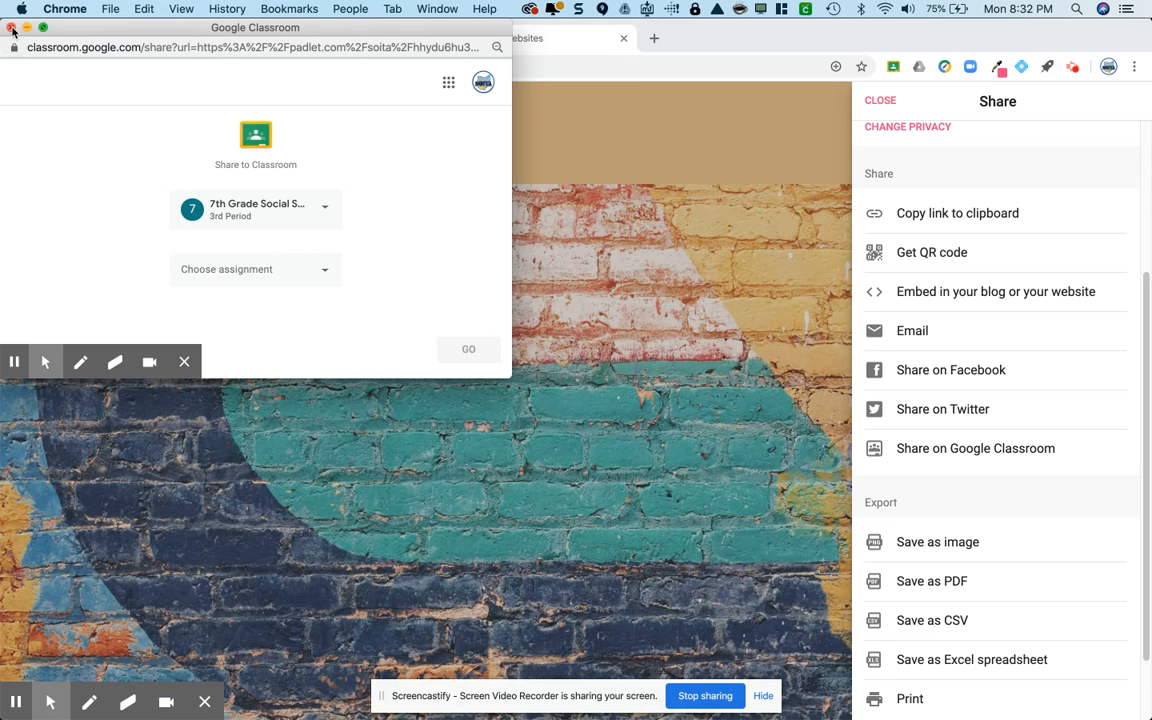
pyautogui.click(11, 28)
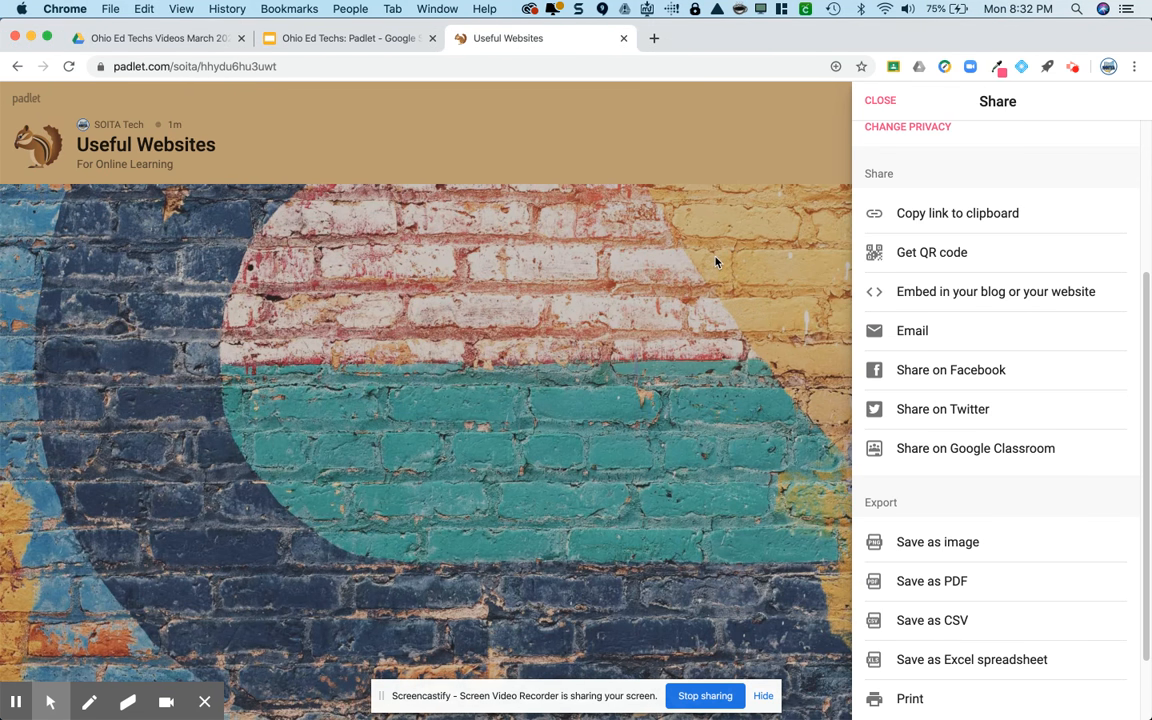
pyautogui.click(880, 100)
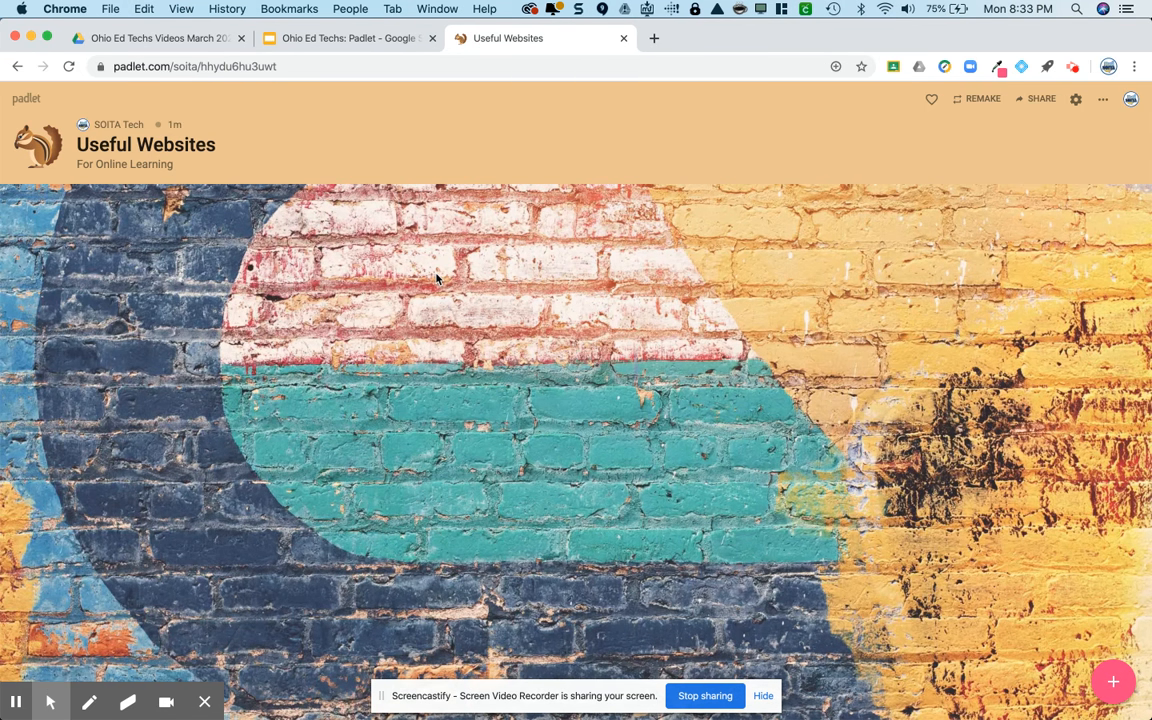
# - Add a post titled "INFOhio" with the text "Great for research and more!" and a link to infohio.org
pyautogui.doubleClick(396, 252)
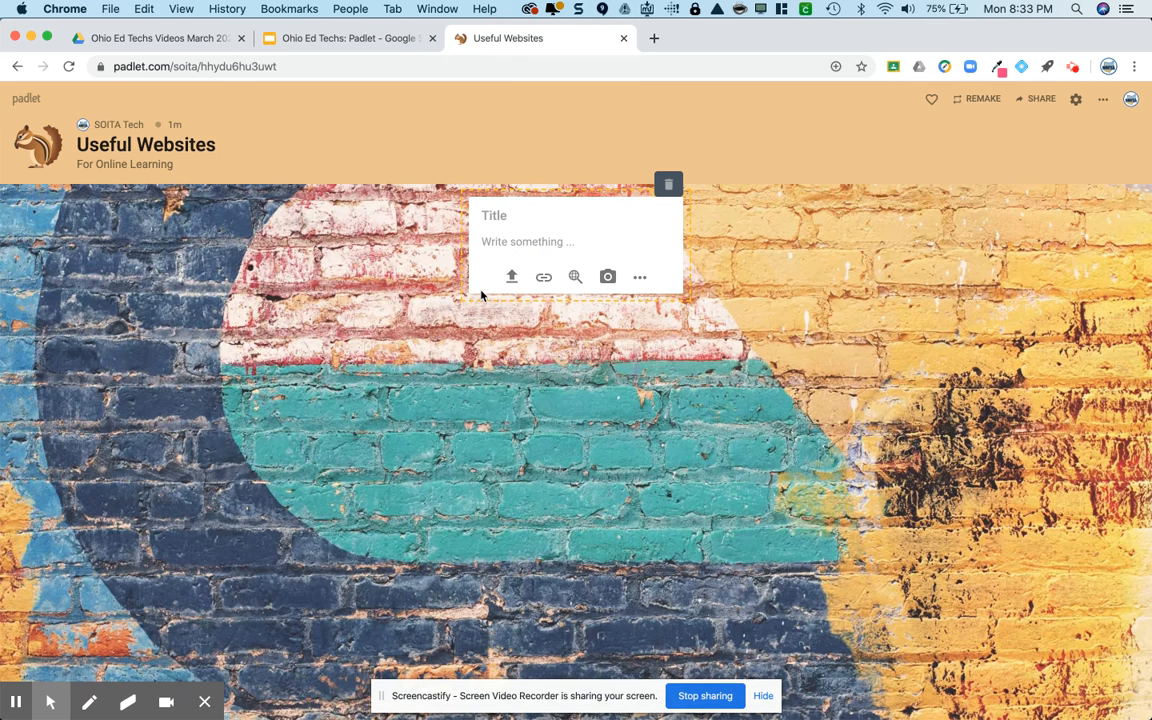
pyautogui.write('INFOhio')
pyautogui.press('Tab')
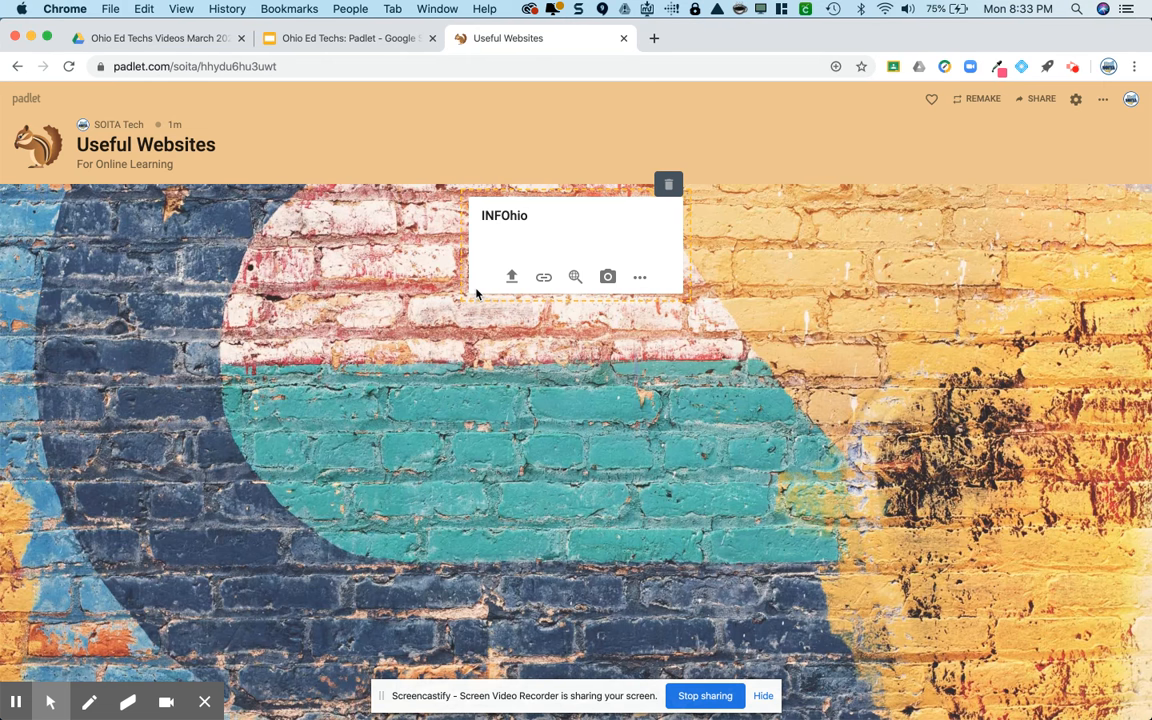
pyautogui.write('Great for research and more!')
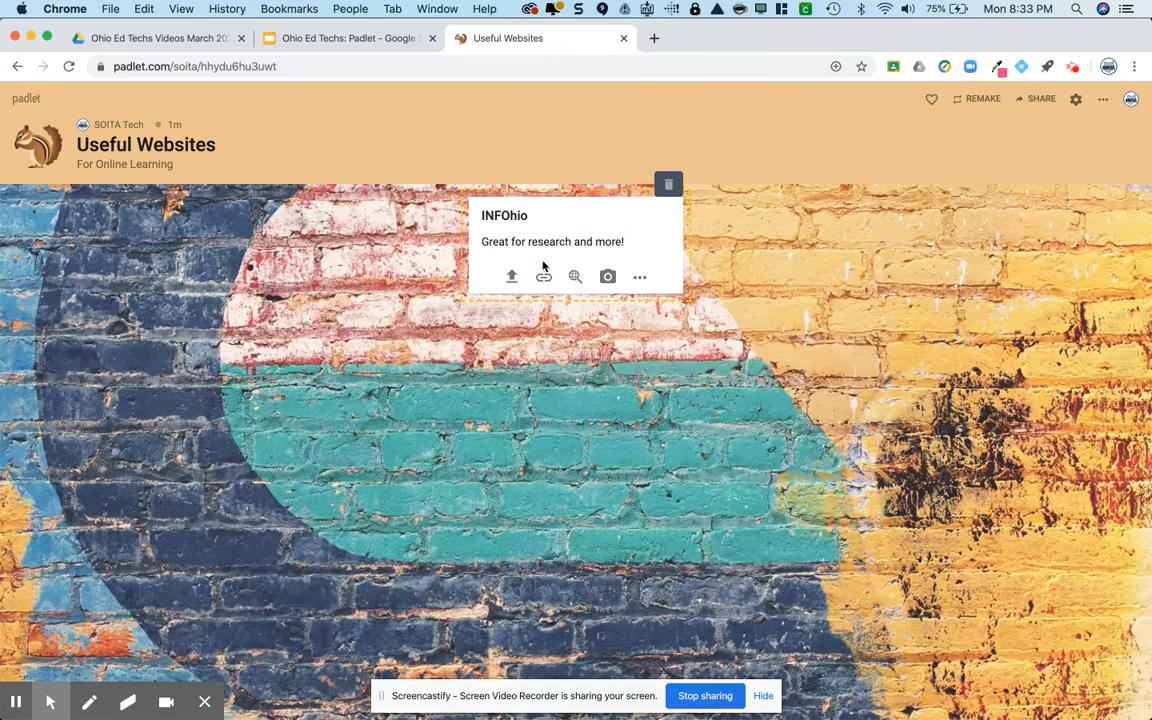
pyautogui.click(544, 281)
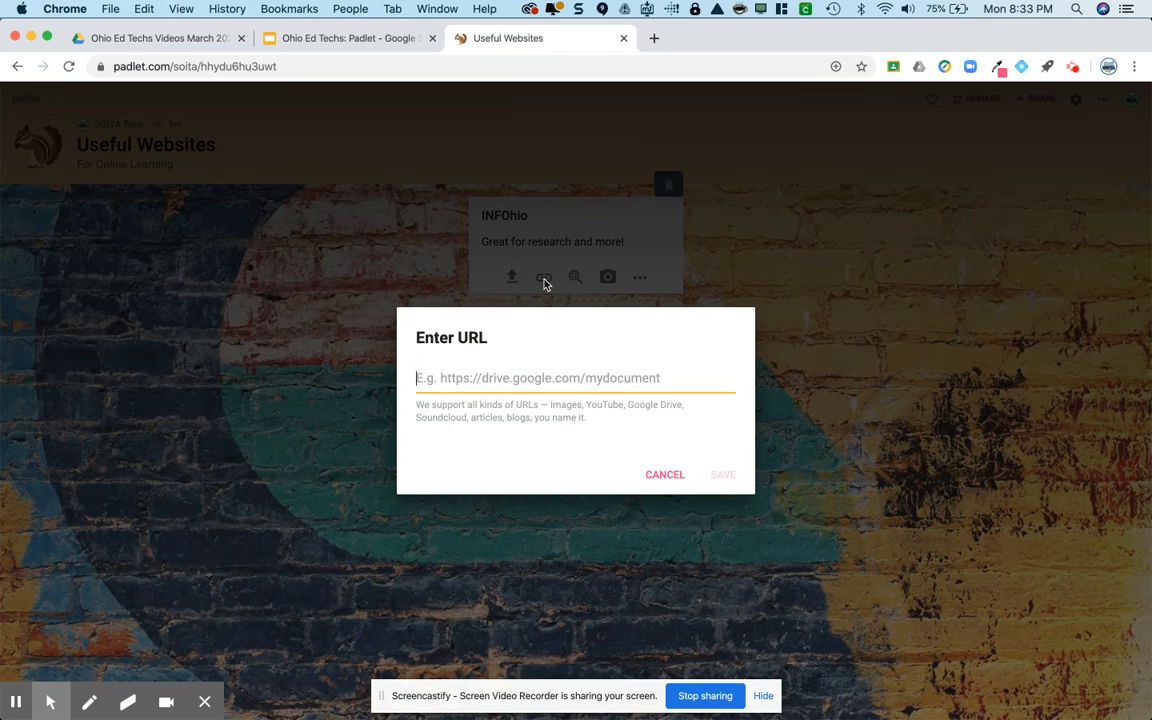
pyautogui.write('infohio.org')
pyautogui.press('Return')
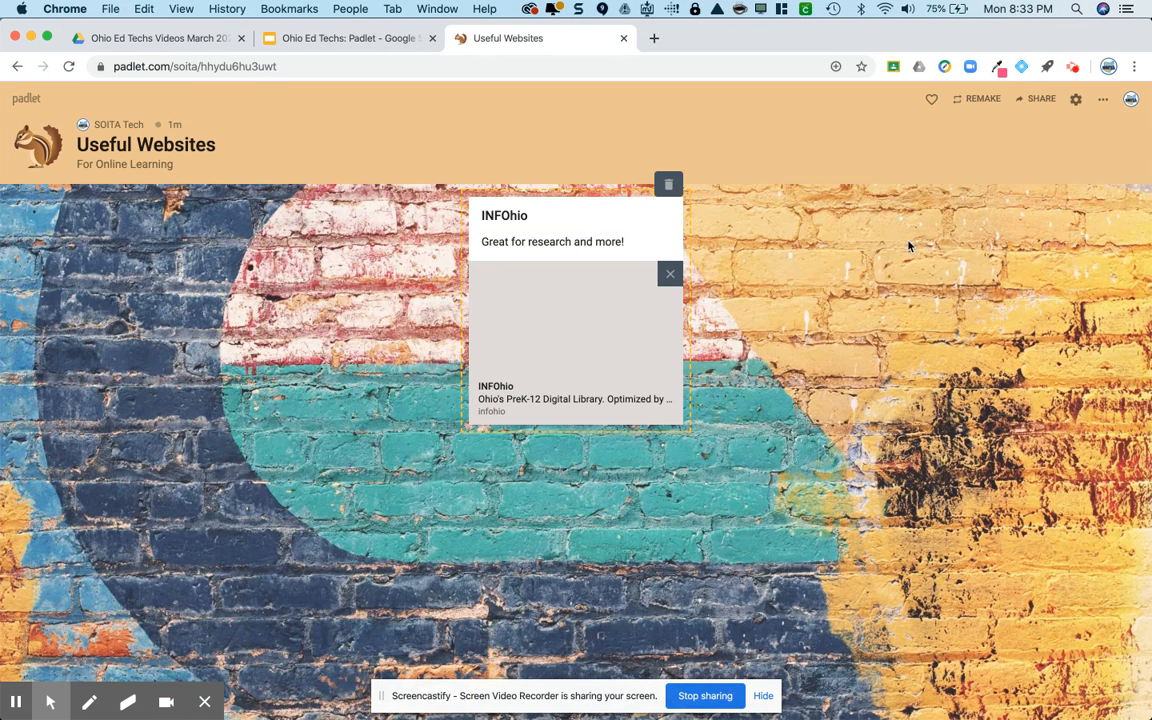
# - Add a second post titled "edpuzzle" with the text "Edit and enhance videos." and a link to edpuzzle.com
pyautogui.doubleClick(810, 274)
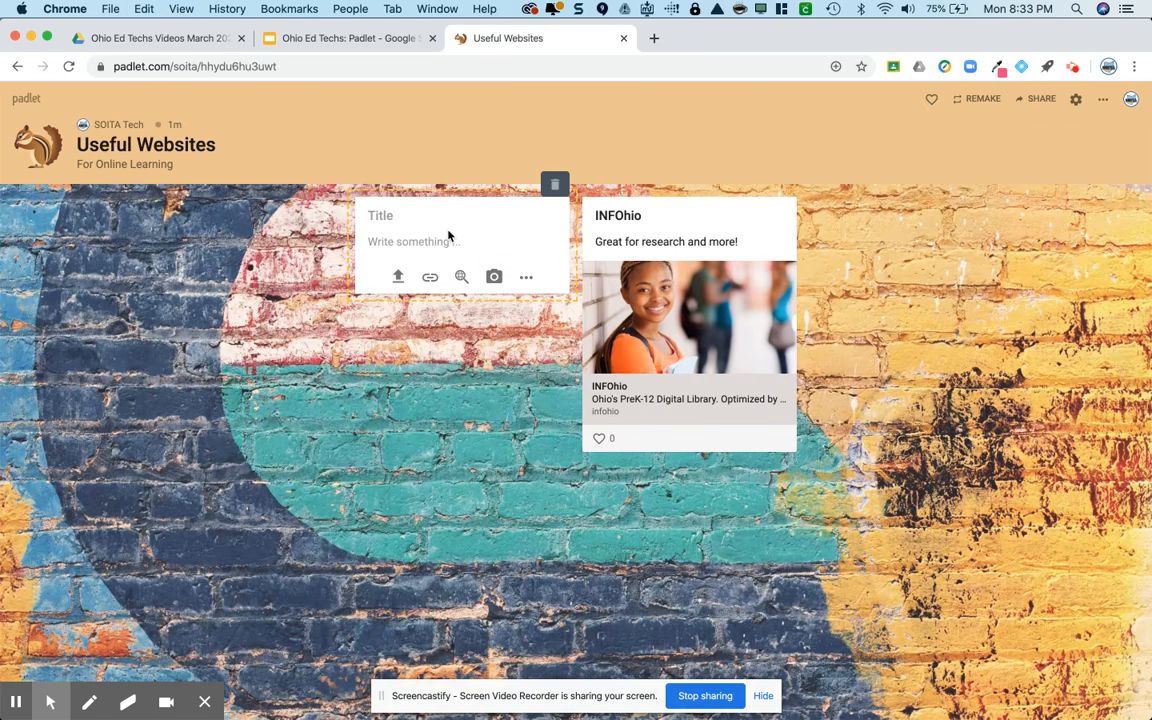
pyautogui.write('edpuzzle')
pyautogui.click(448, 235)
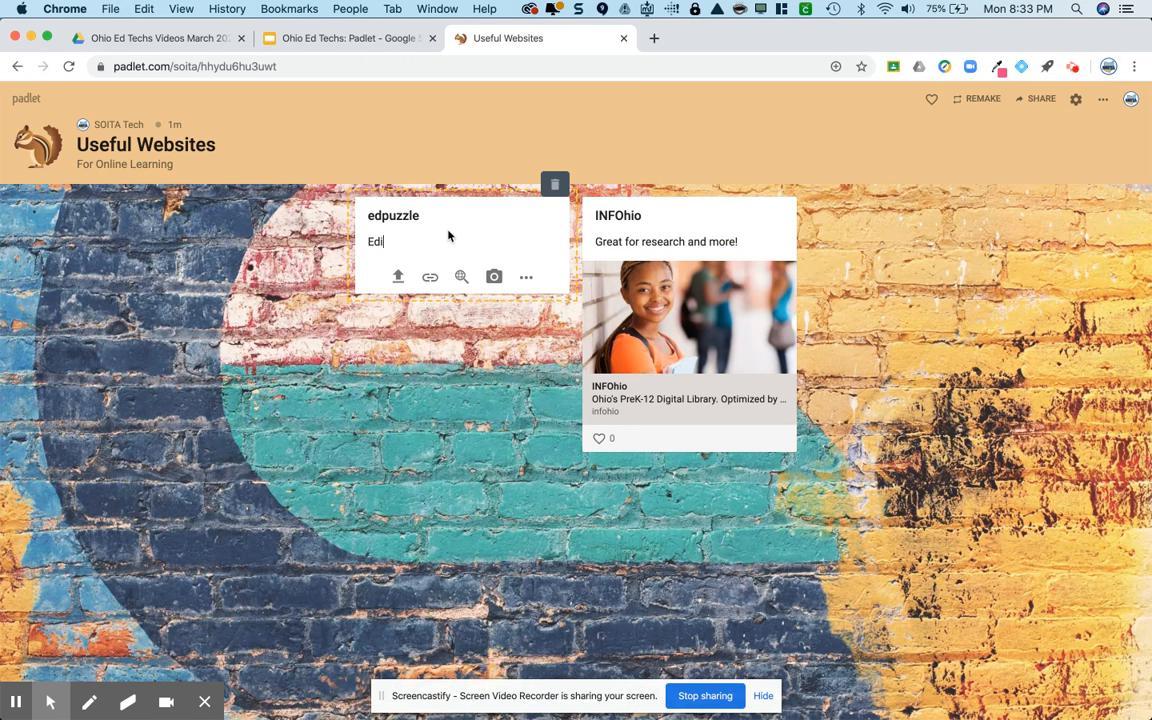
pyautogui.write('Edit and enhance videos.')
pyautogui.click(430, 277)
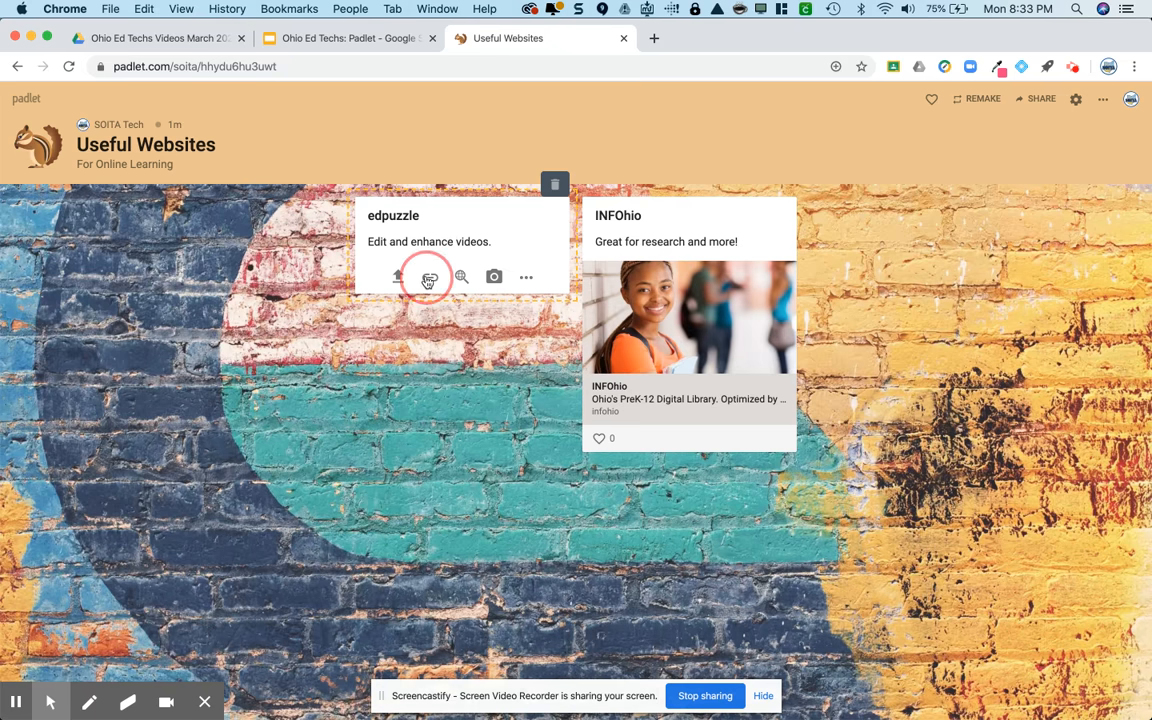
pyautogui.write('edpuzzle.com')
pyautogui.press('Return')
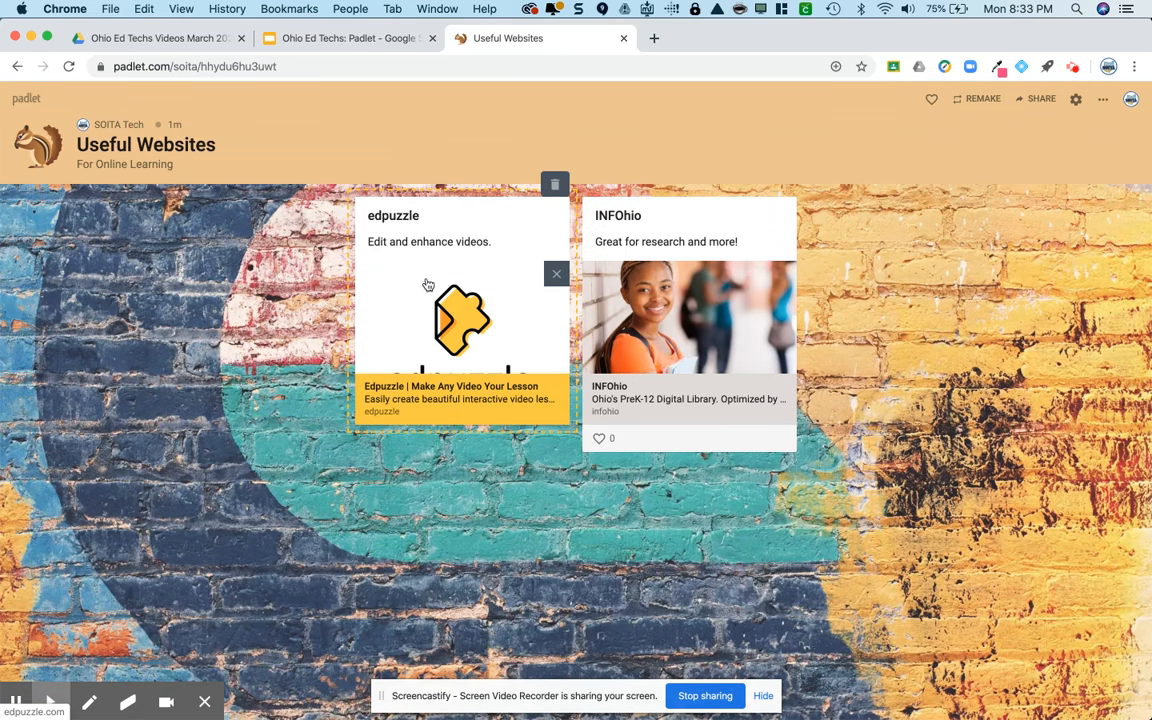
# - Copy the padlet's share link and open it in a new tab of the other Chrome profile's window
pyautogui.click(1030, 101)
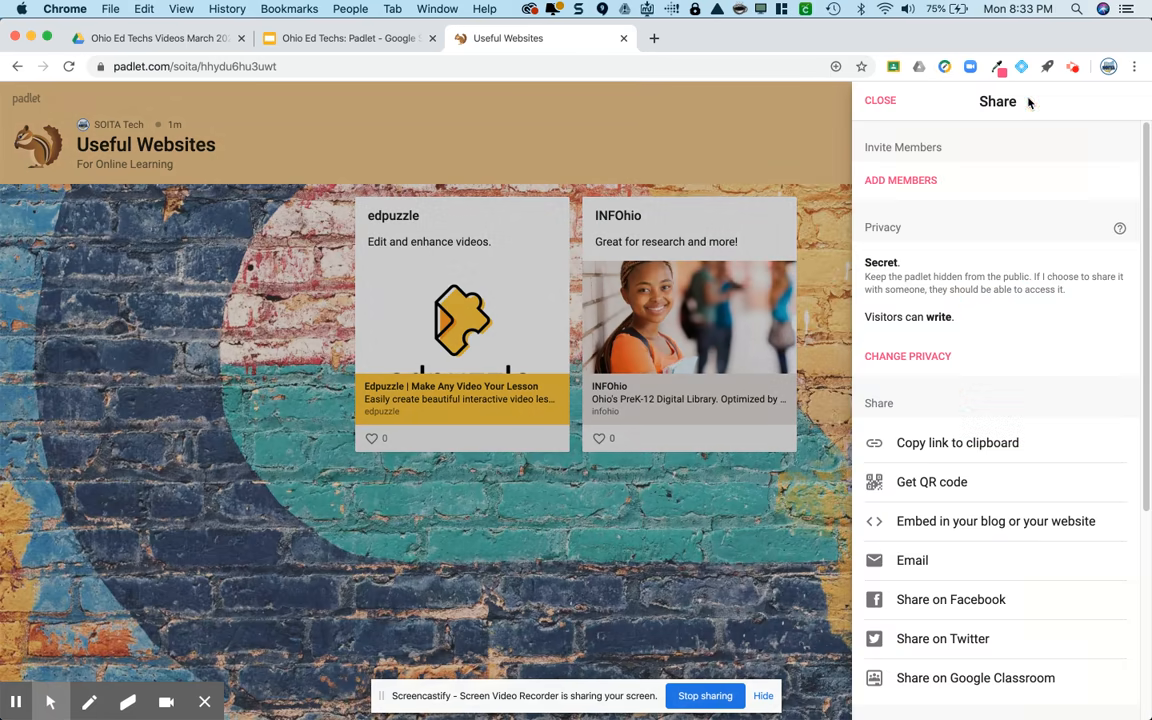
pyautogui.click(940, 455)
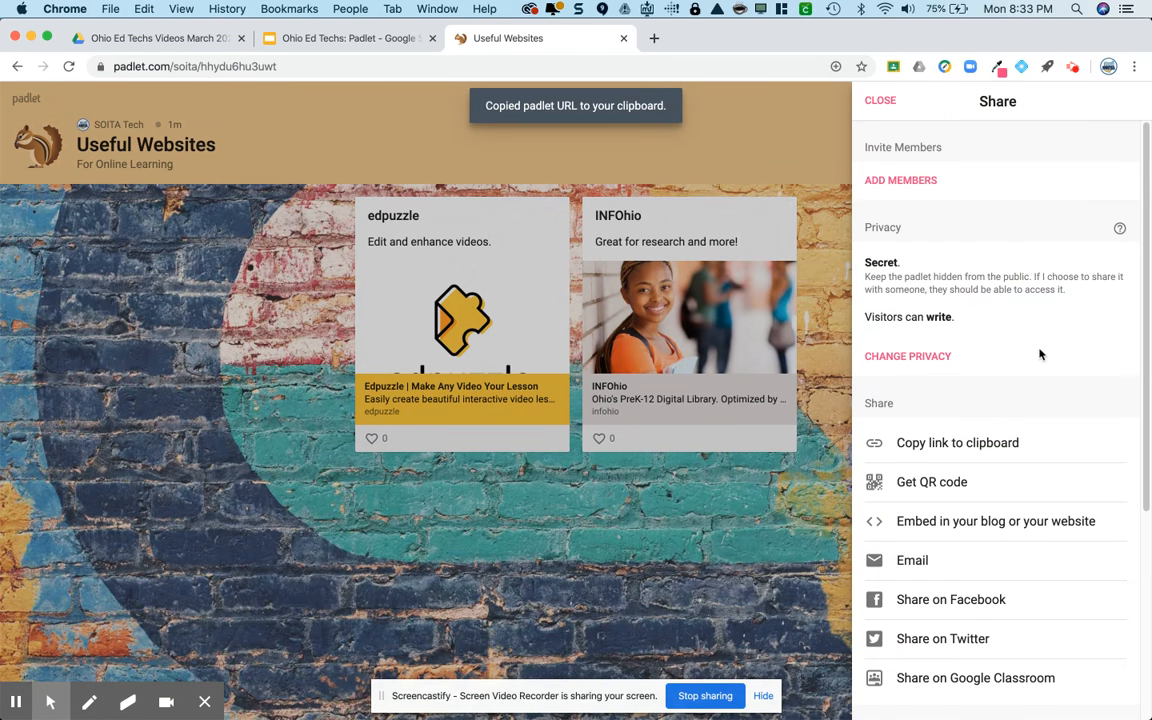
pyautogui.press('super+grave')
pyautogui.press('super+grave')
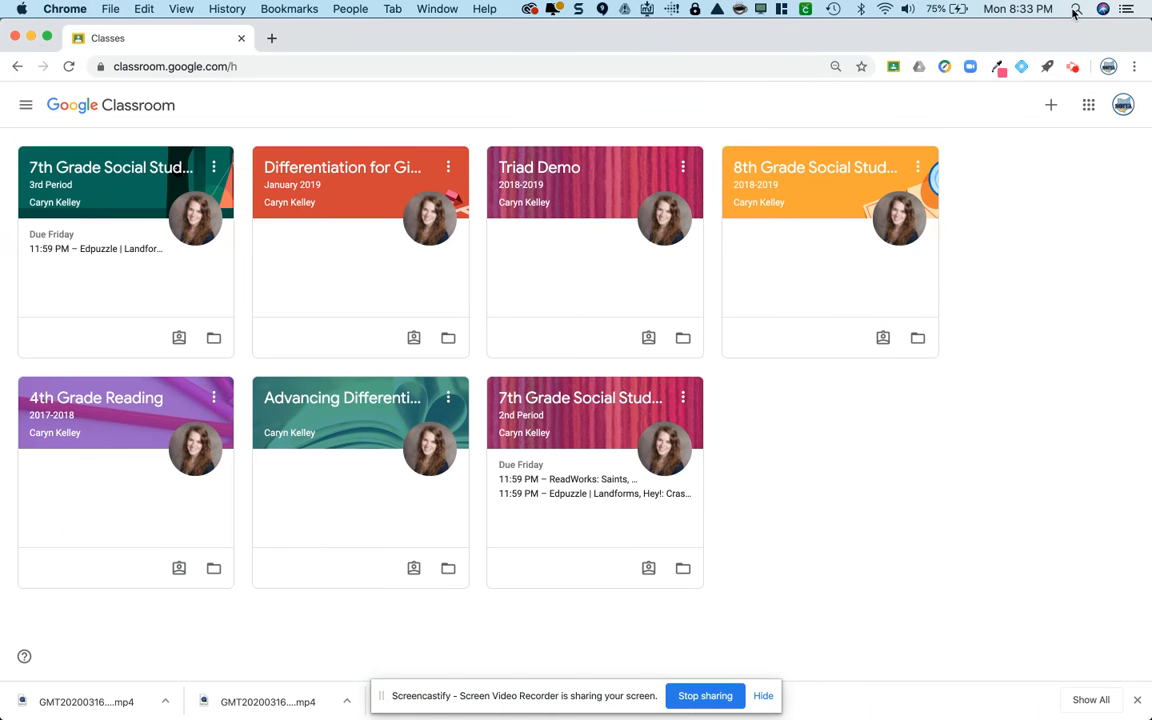
pyautogui.press('super+grave')
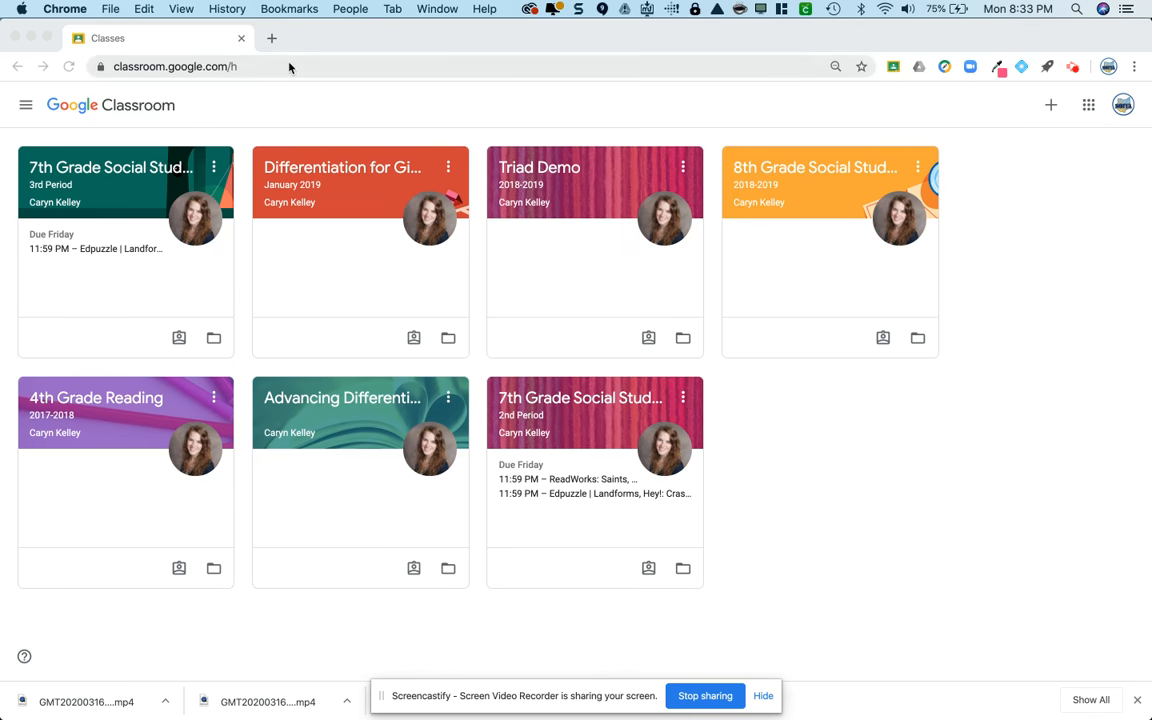
pyautogui.press('super+grave')
pyautogui.press('super+grave')
pyautogui.click(1099, 39)
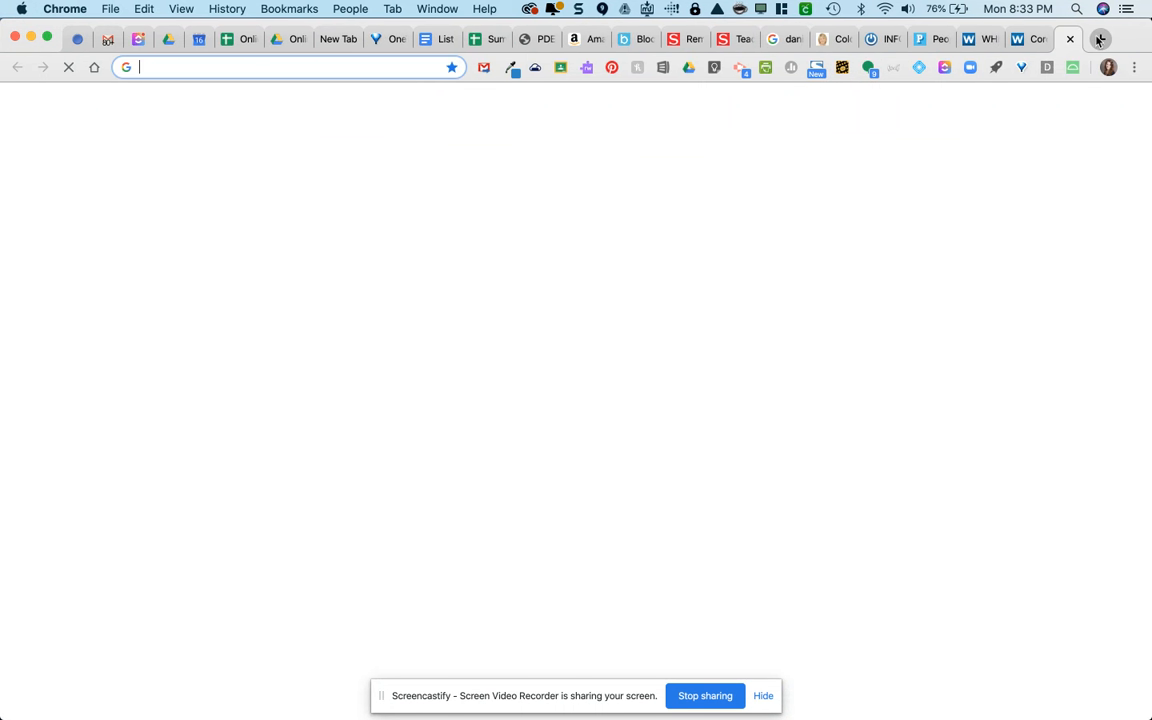
pyautogui.press('super+v')
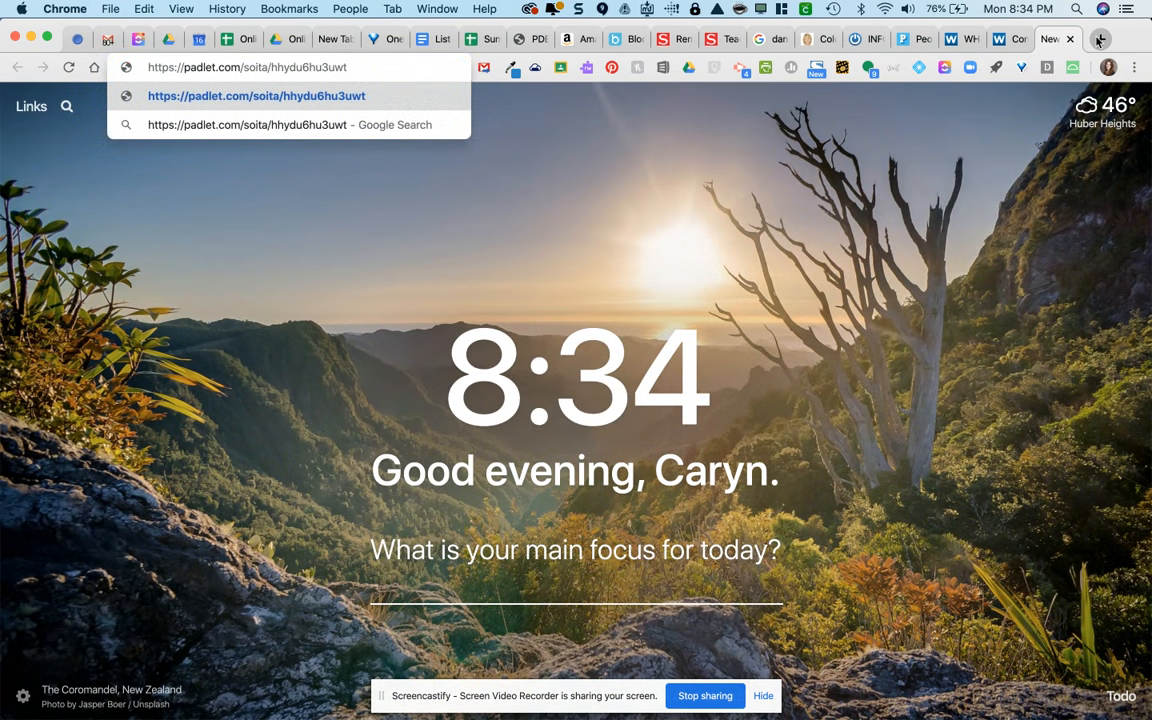
pyautogui.press('Return')
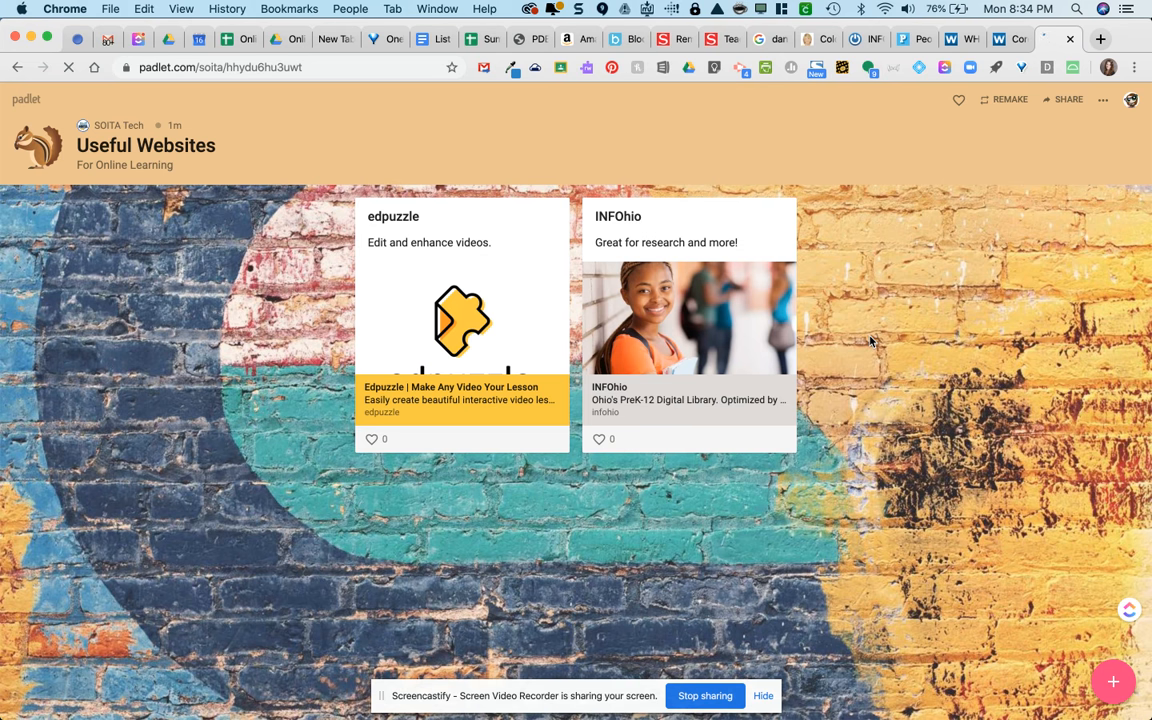
# - Add a visitor post titled "Scholastic" with the text "Learn at home." and a link to scholastic.com/learnathome
pyautogui.doubleClick(870, 341)
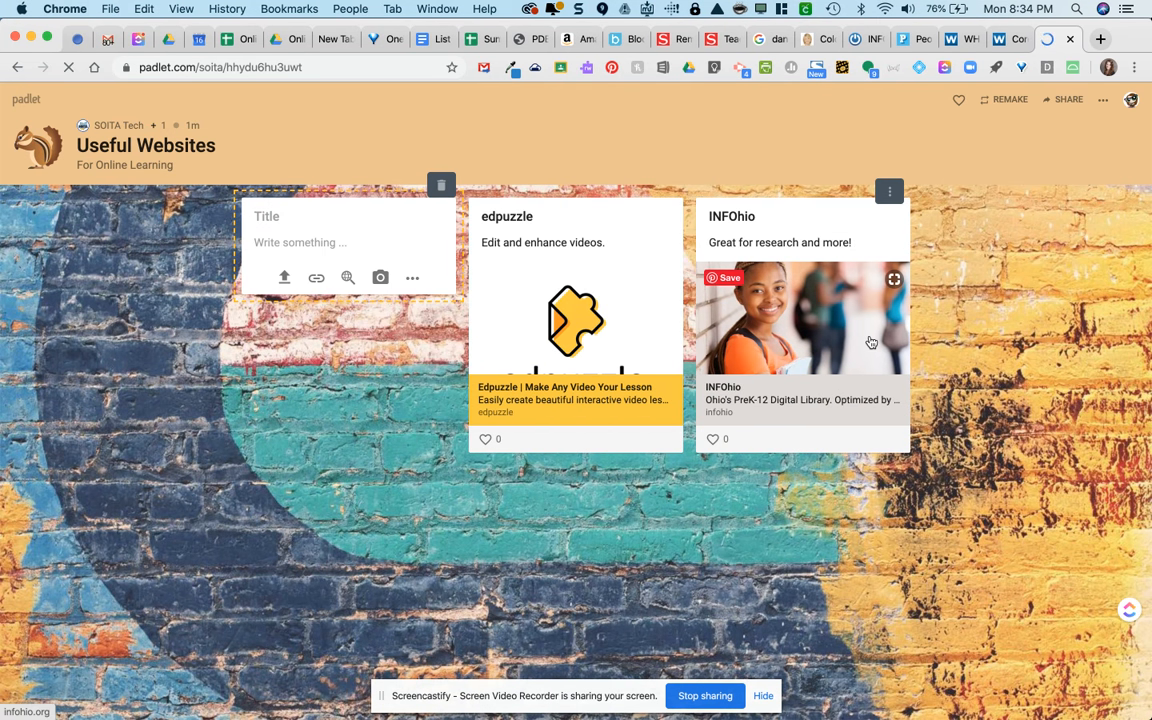
pyautogui.write('Schola')
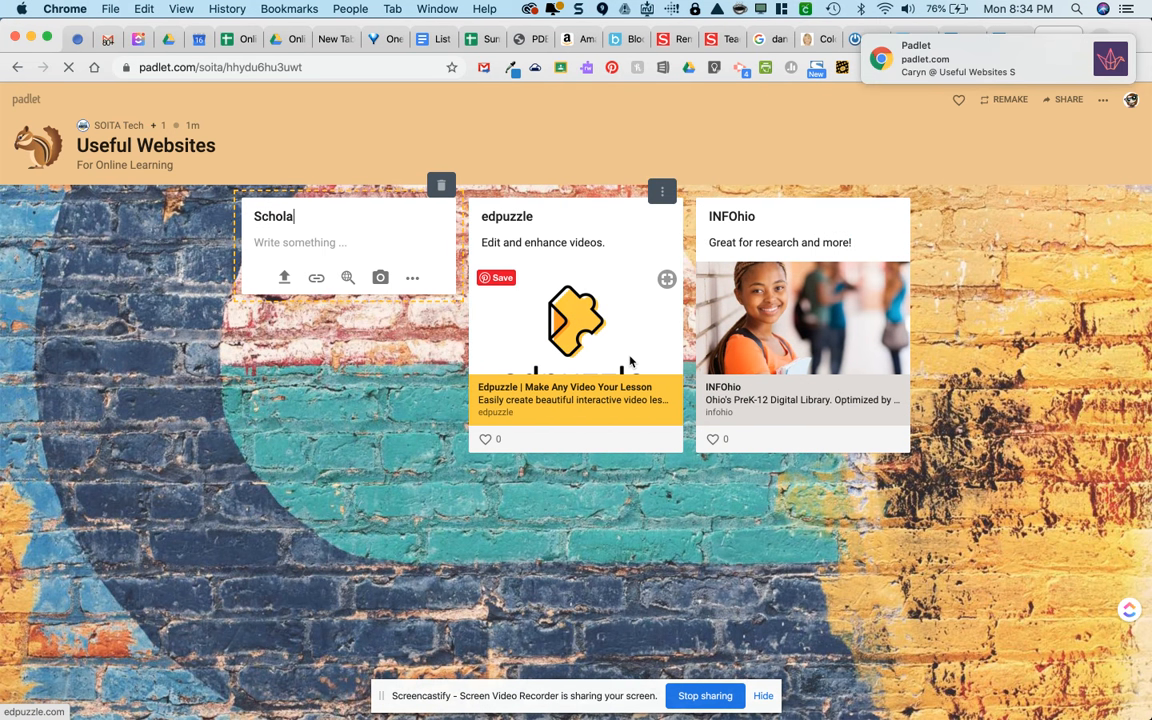
pyautogui.write('stic')
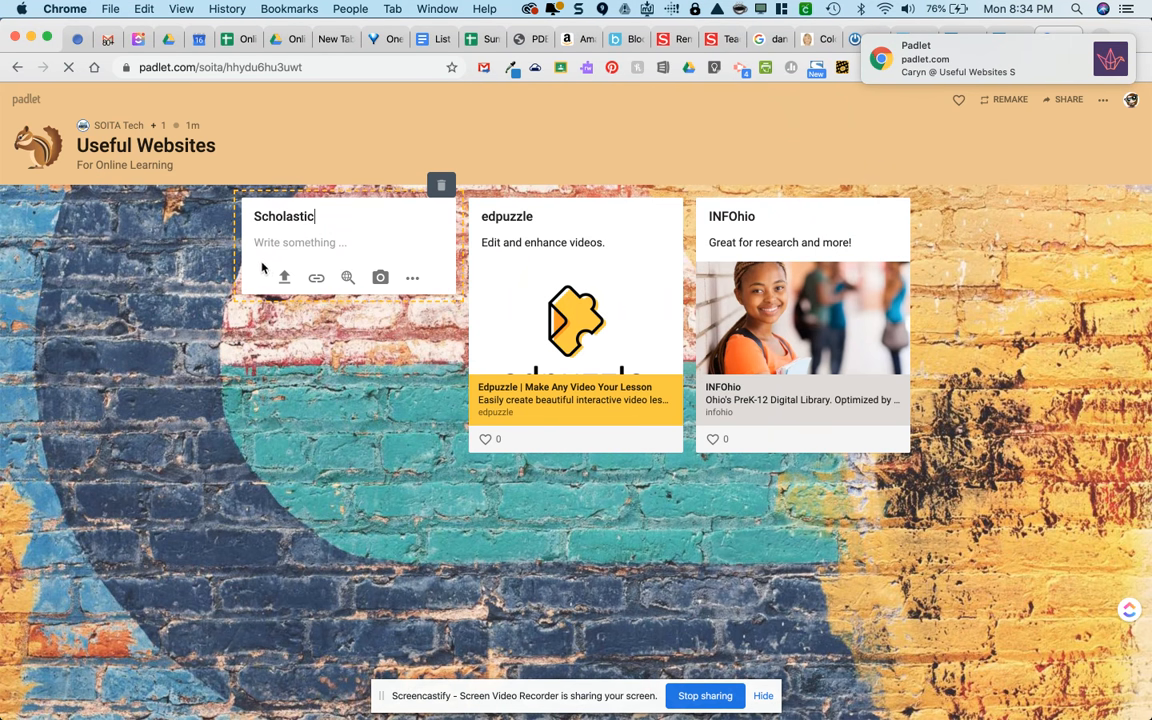
pyautogui.click(291, 241)
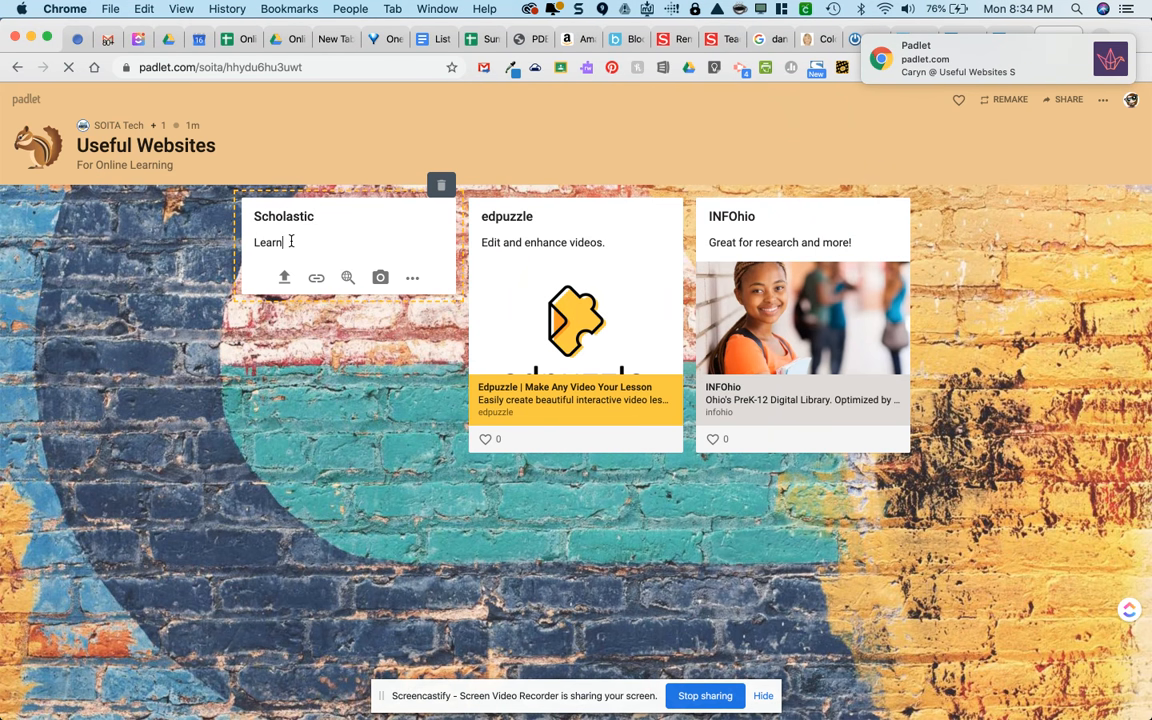
pyautogui.write('Learn f')
pyautogui.press('BackSpace')
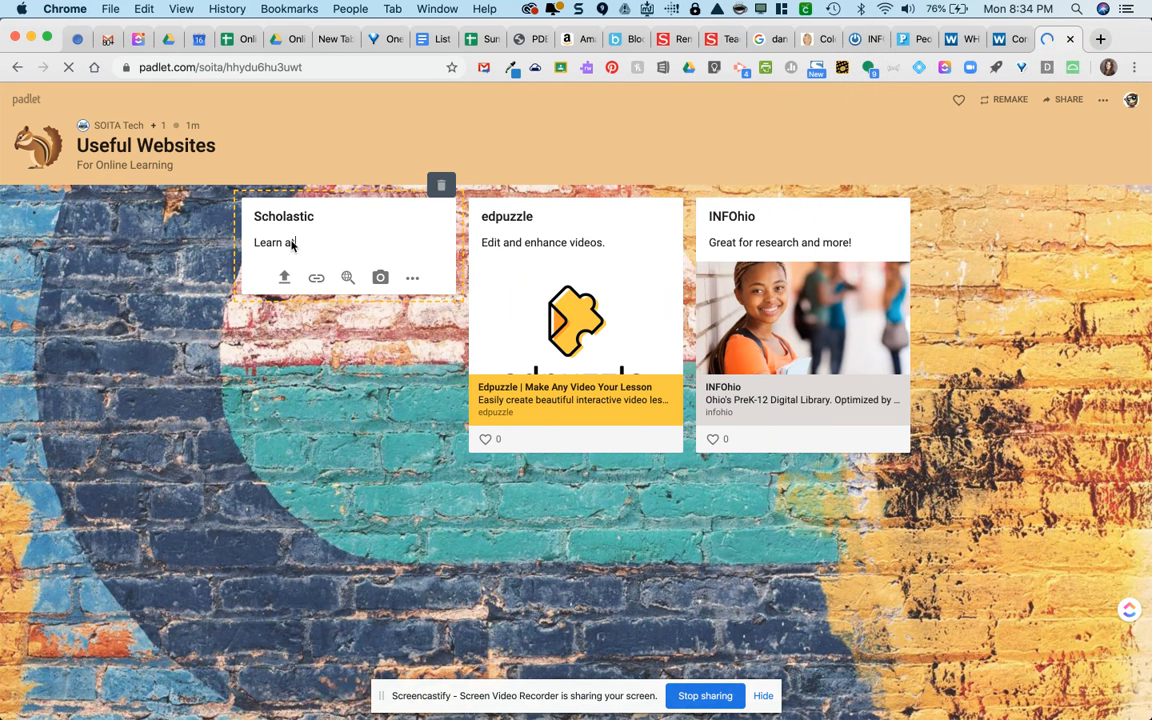
pyautogui.write('at home.')
pyautogui.click(310, 280)
pyautogui.write('scholas')
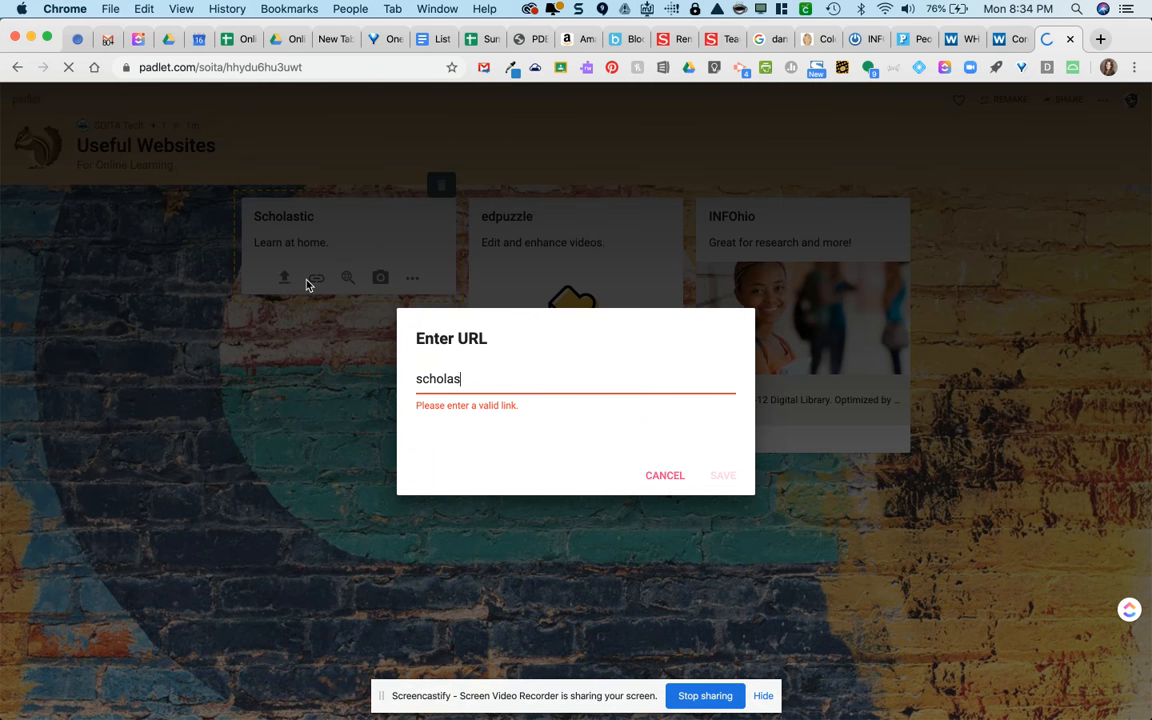
pyautogui.write('tic.com/lear')
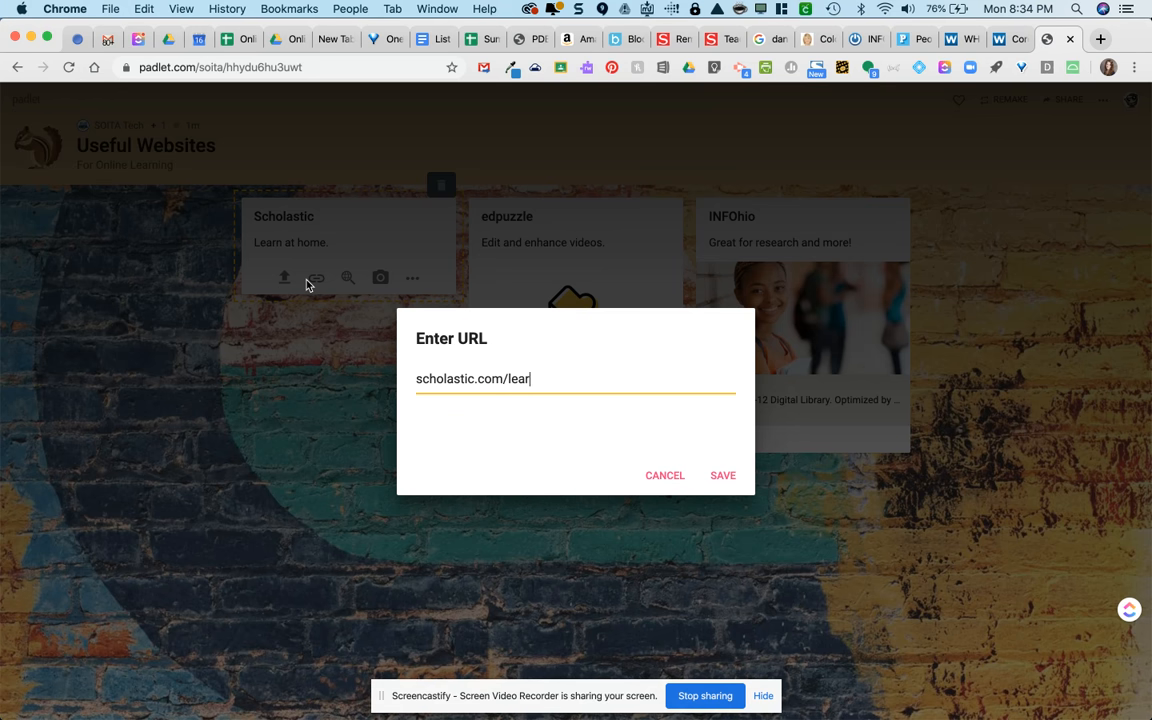
pyautogui.write('nathome')
pyautogui.press('Return')
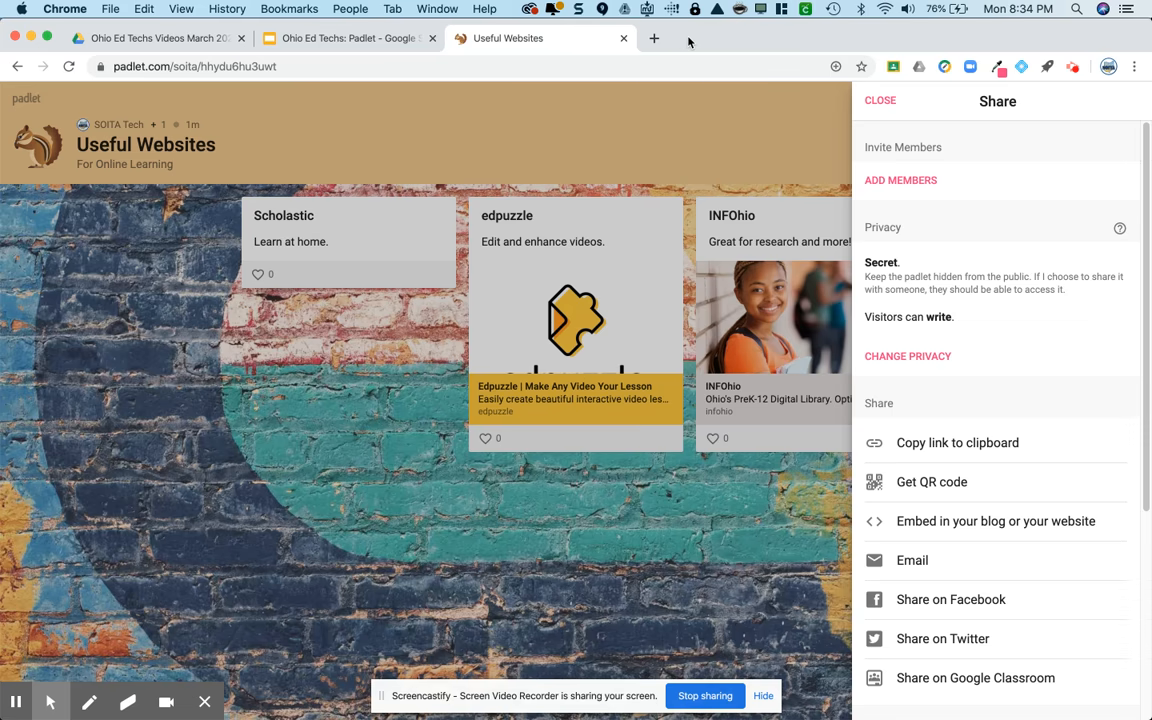
# - Start a blank post in the owner's view and examine its file upload, web search and additional attachment options
pyautogui.click(274, 336)
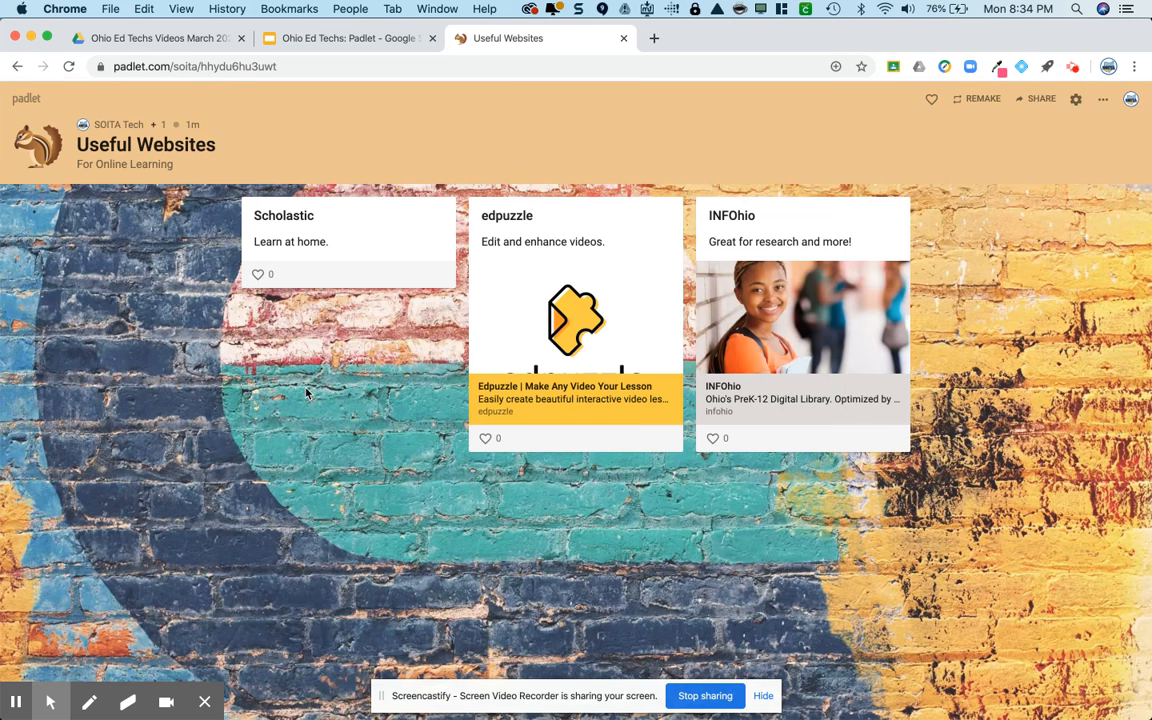
pyautogui.doubleClick(278, 354)
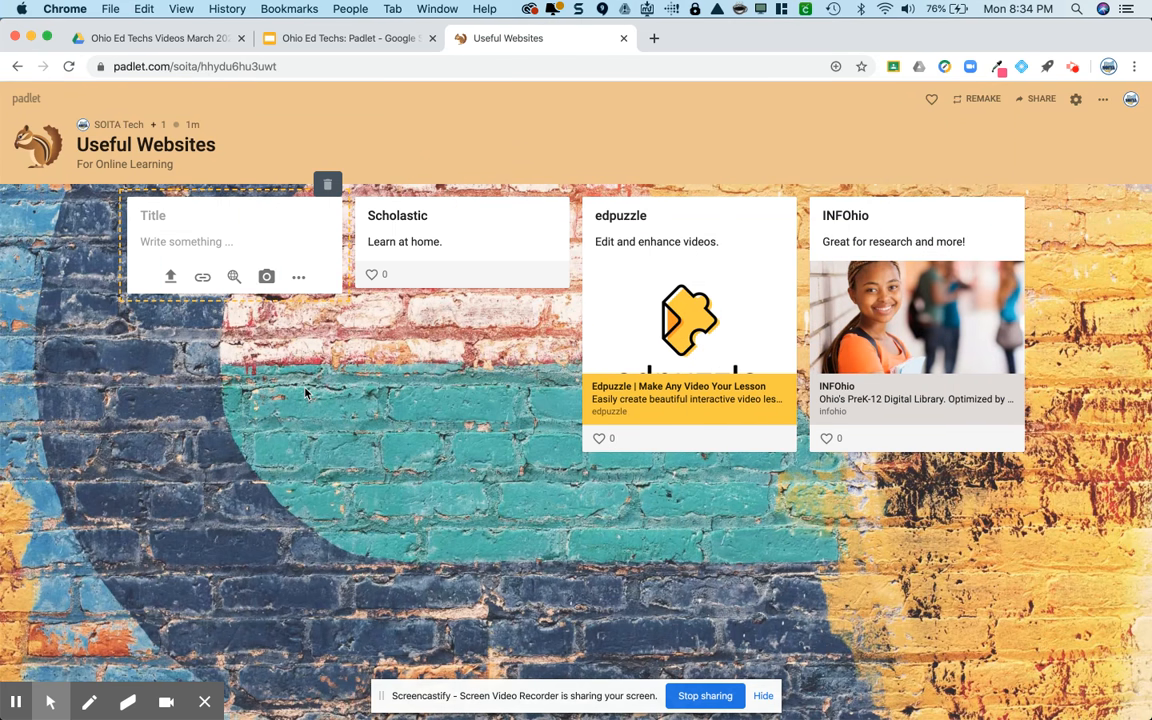
pyautogui.click(171, 278)
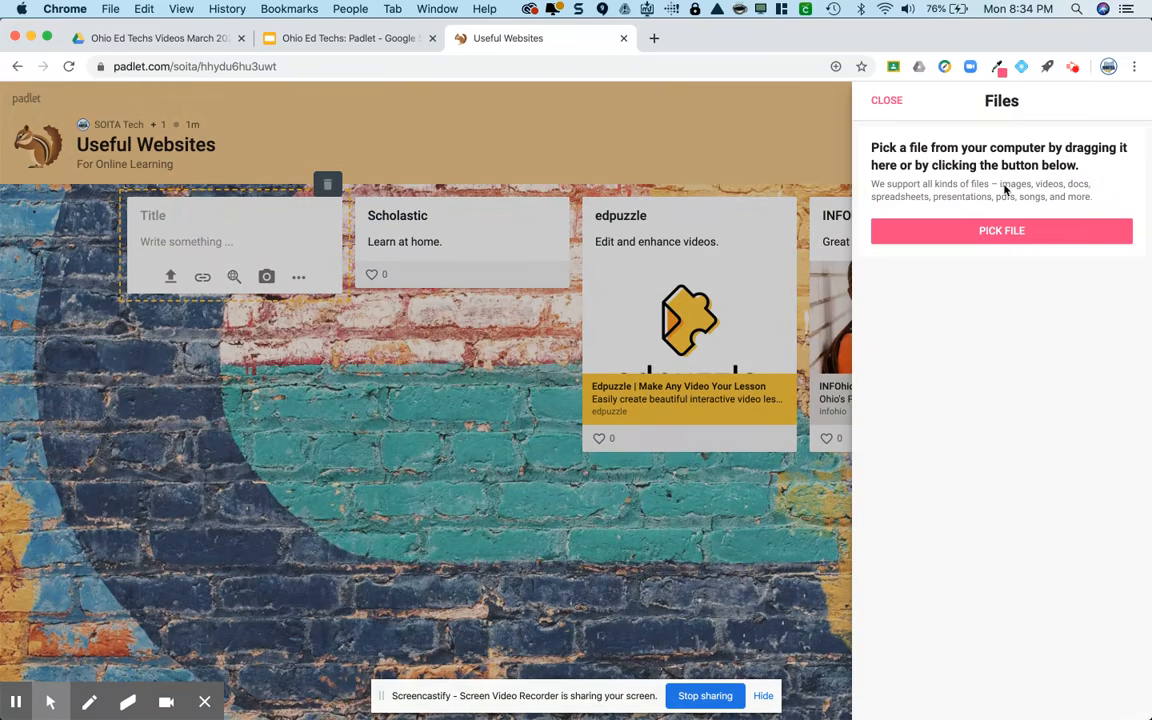
pyautogui.click(887, 101)
pyautogui.click(236, 279)
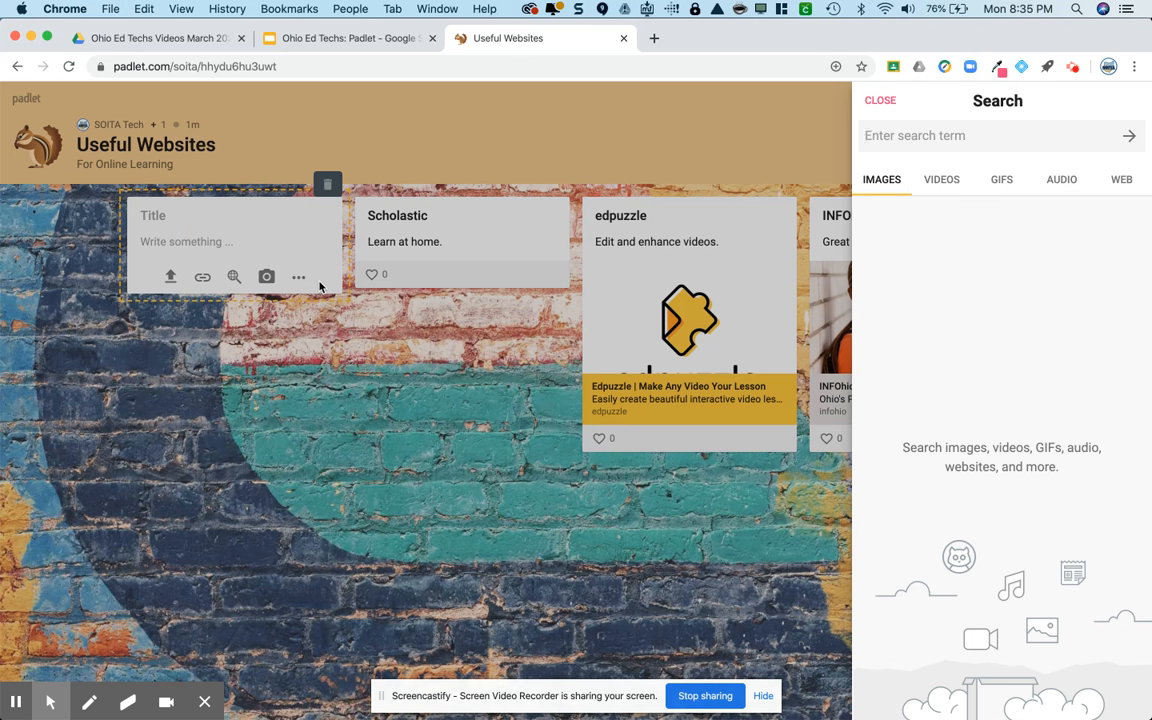
pyautogui.click(299, 280)
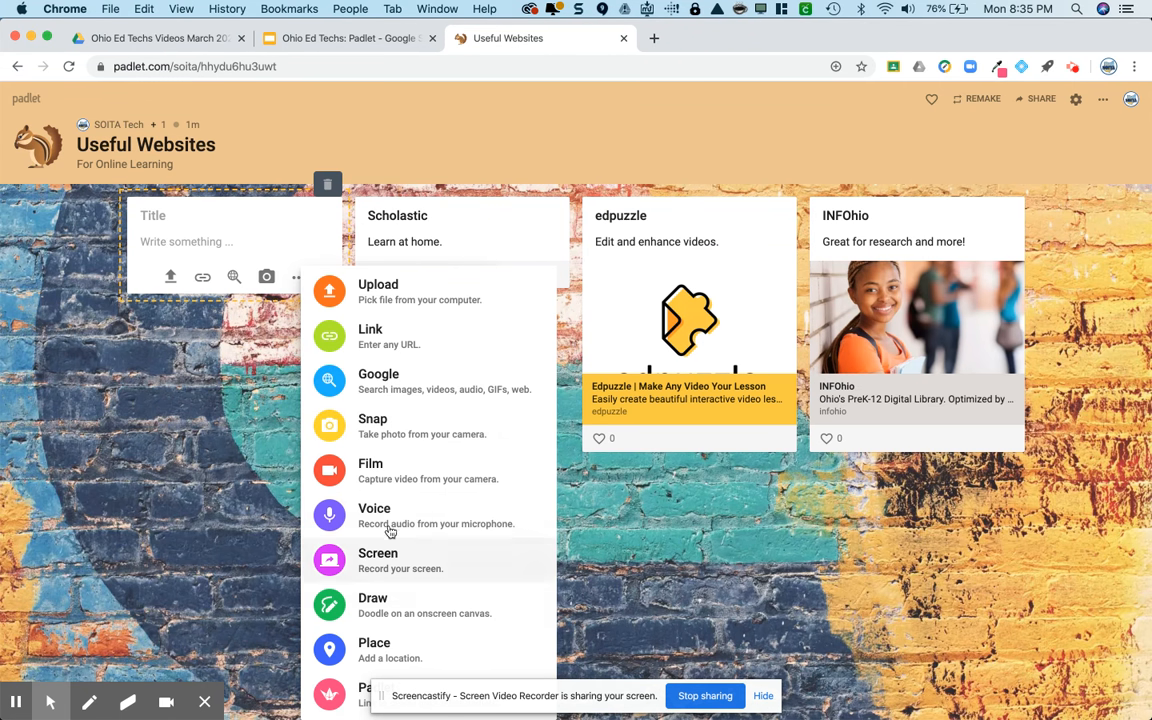
pyautogui.click(405, 175)
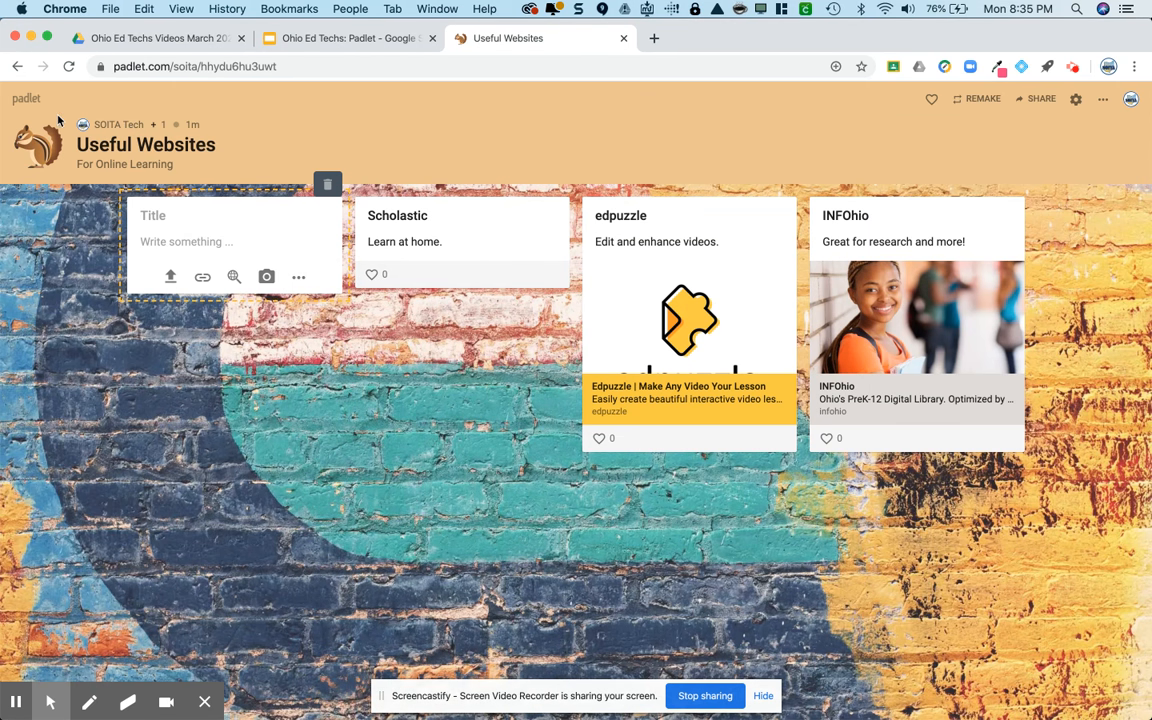
# - Return to the dashboard and create a new blank padlet using the Map format
pyautogui.click(30, 101)
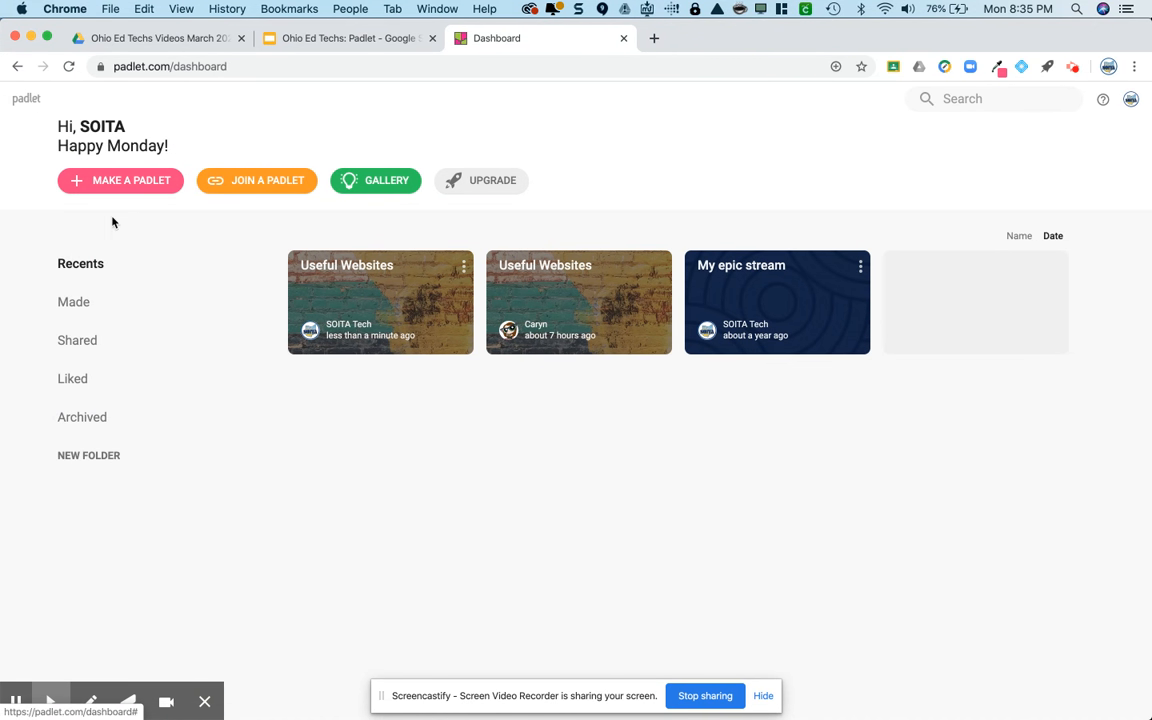
pyautogui.click(121, 180)
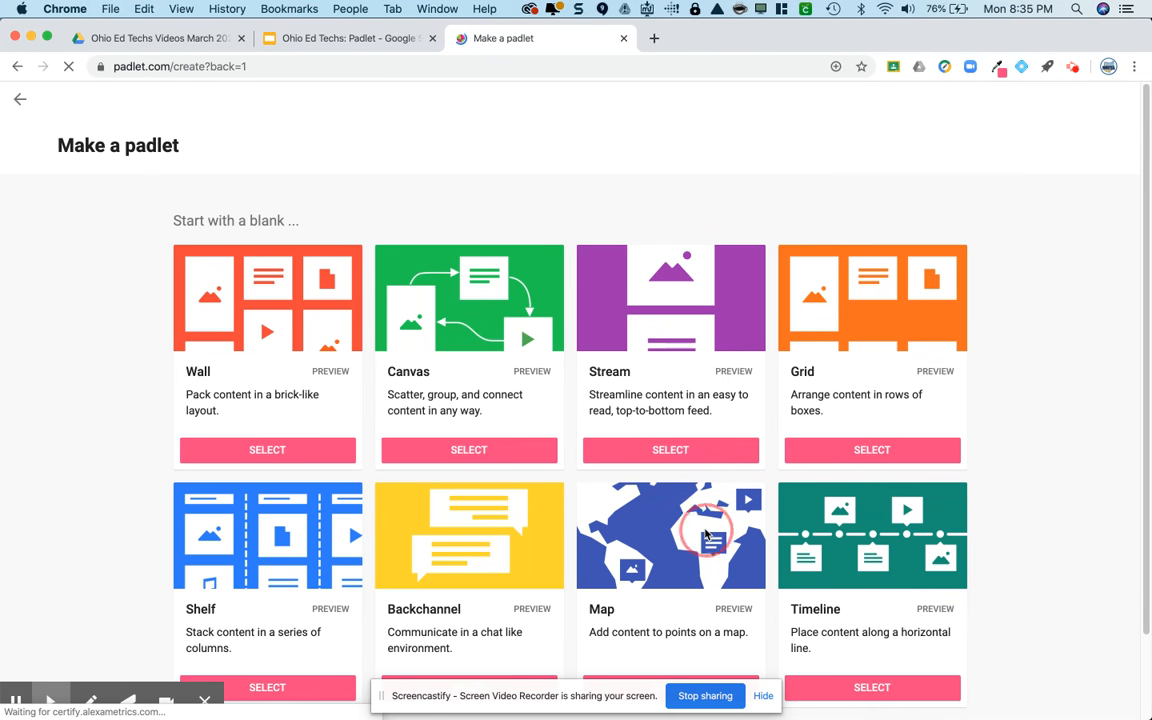
pyautogui.scroll(-1, 690, 575)
pyautogui.click(671, 591)
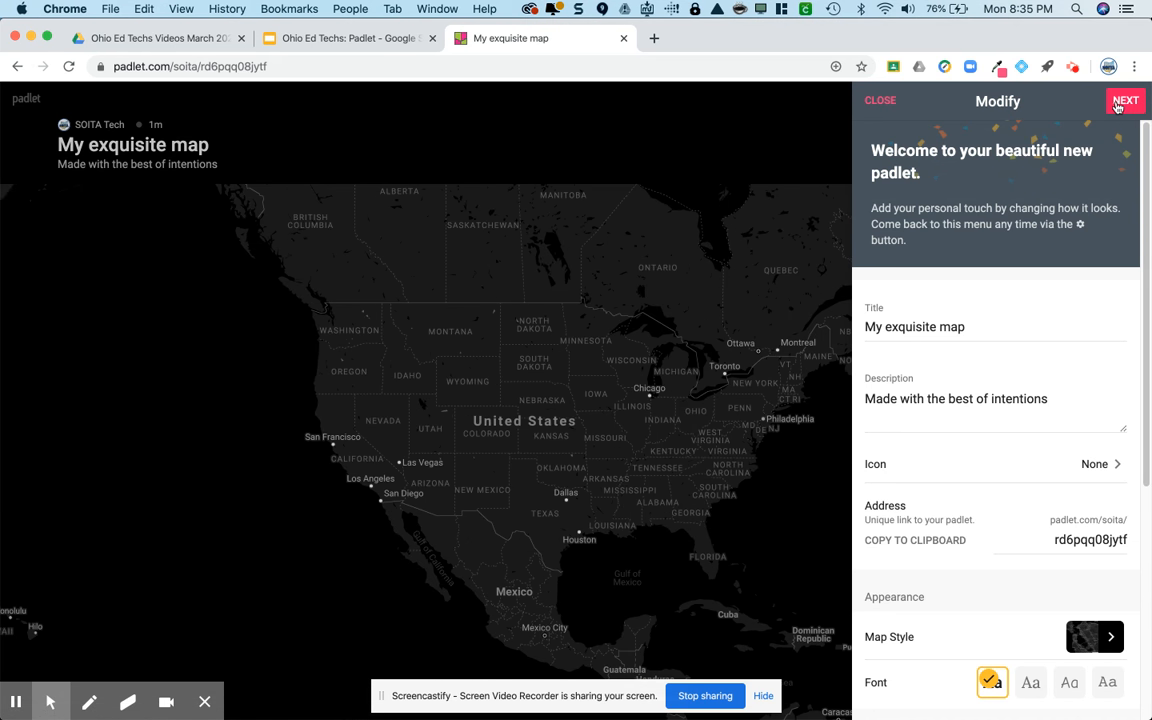
# - Browse the available map styles in the map padlet's settings and close the settings without choosing another style
pyautogui.scroll(-3, 1100, 599)
pyautogui.click(1110, 518)
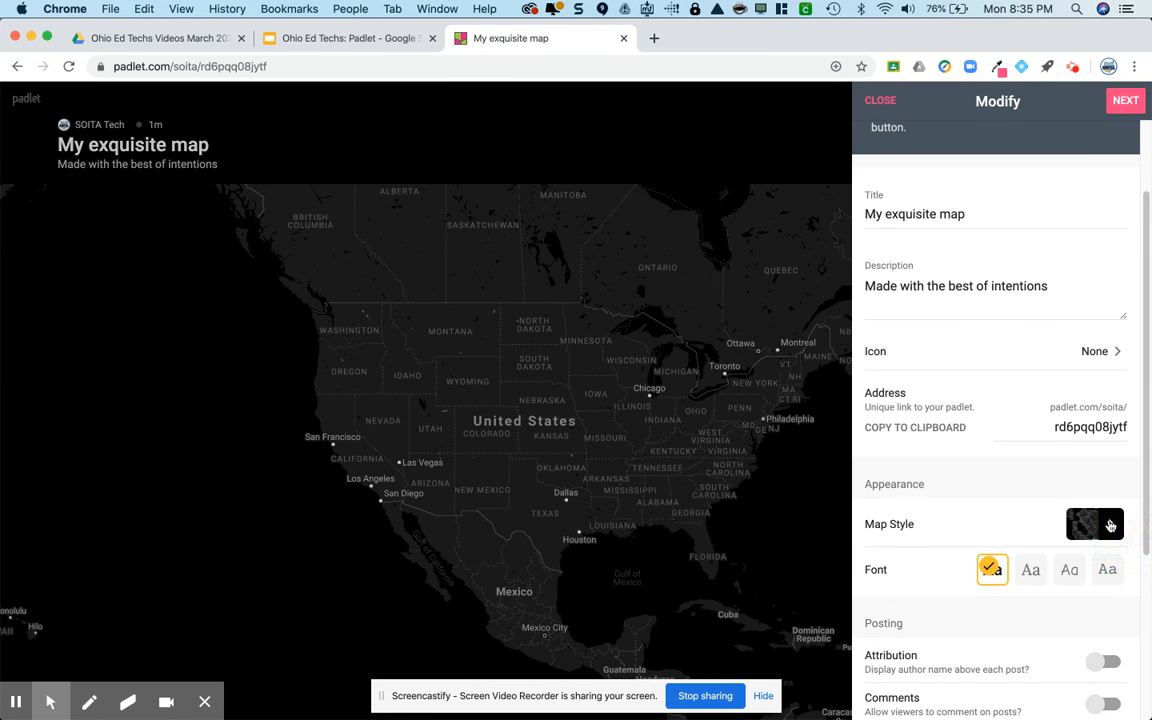
pyautogui.scroll(-5, 1075, 520)
pyautogui.scroll(-10, 1065, 521)
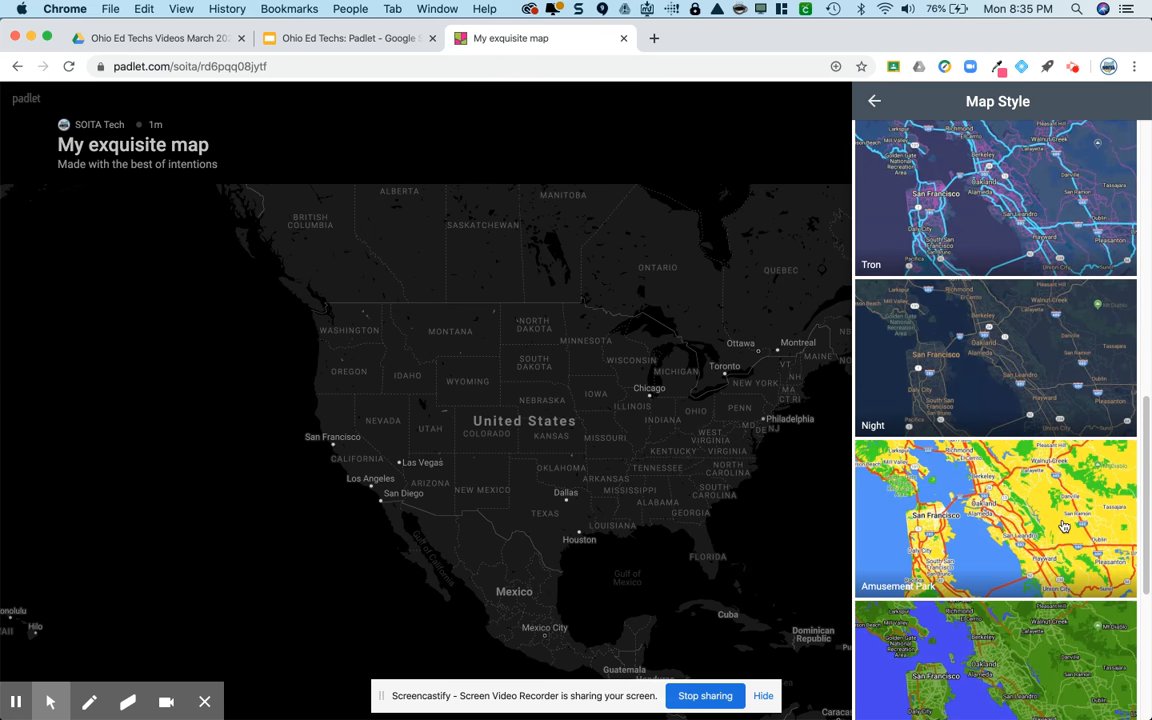
pyautogui.scroll(9, 1062, 531)
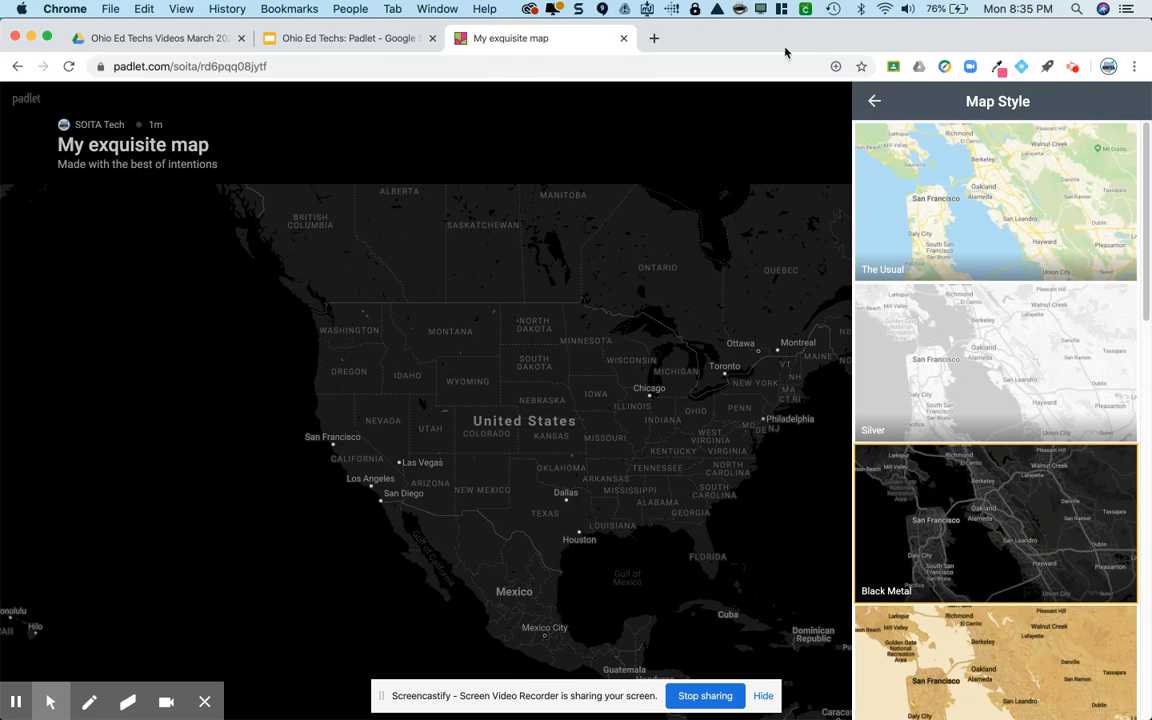
pyautogui.click(874, 101)
pyautogui.click(878, 102)
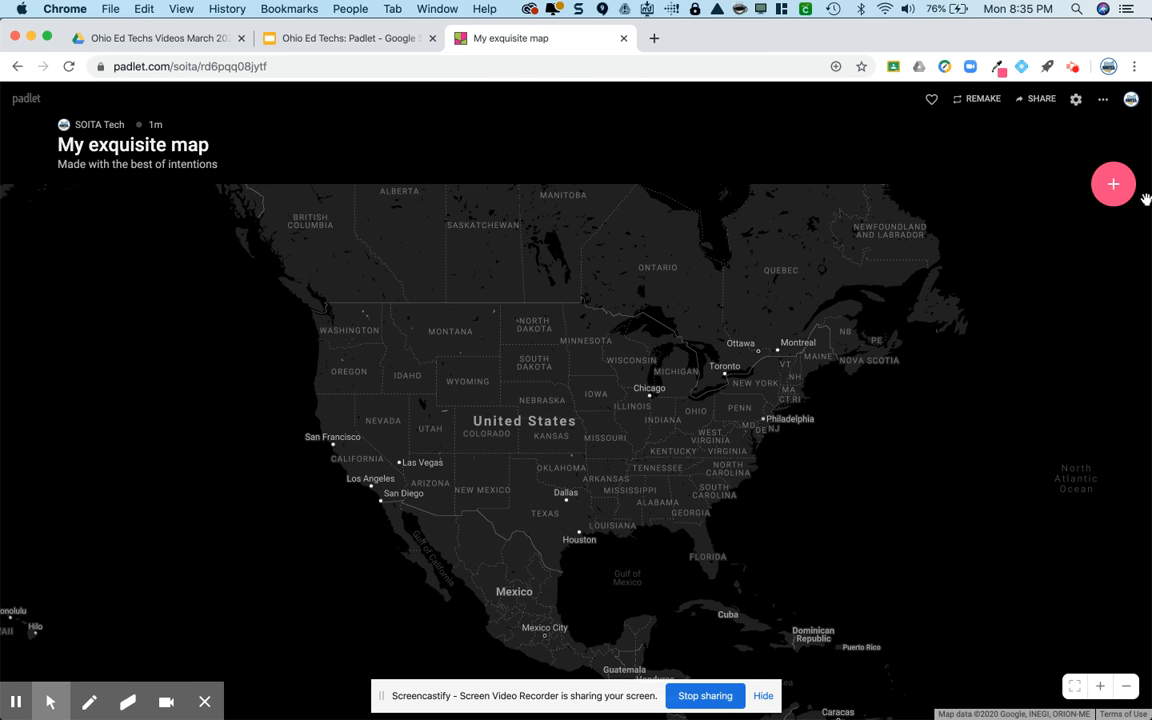
# - Search for Dayton by name and add a post pinned at Dayton, OH, USA
pyautogui.click(1115, 190)
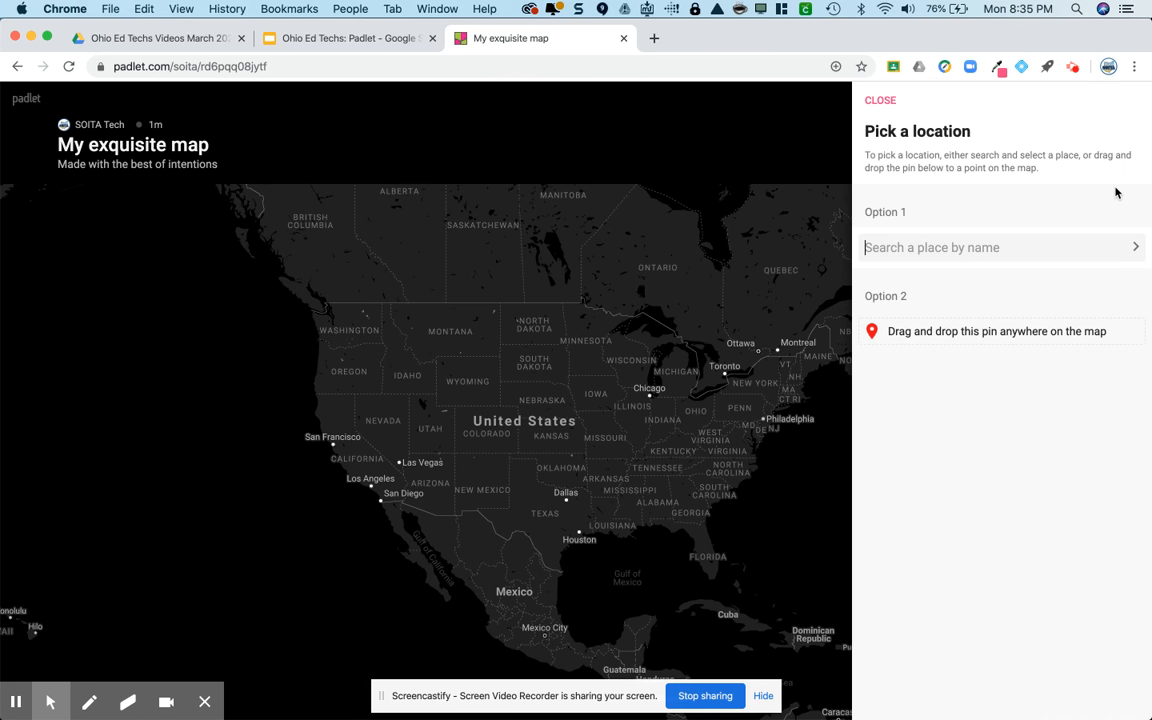
pyautogui.click(979, 247)
pyautogui.write('Dayton')
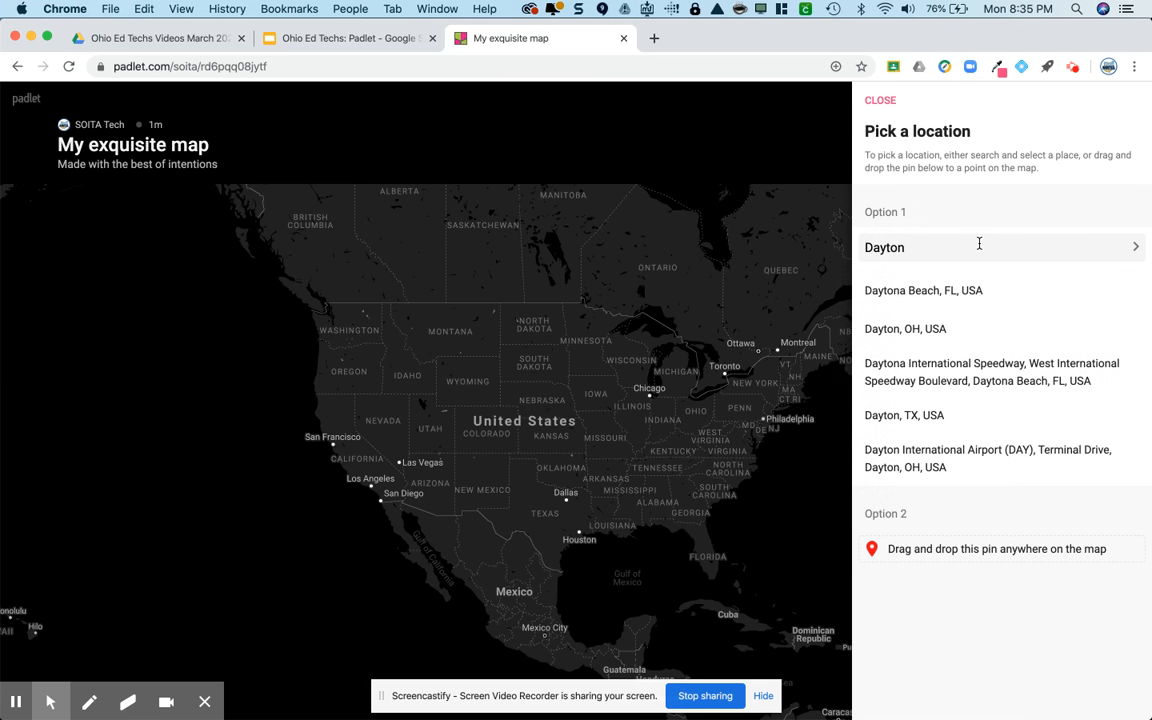
pyautogui.click(936, 328)
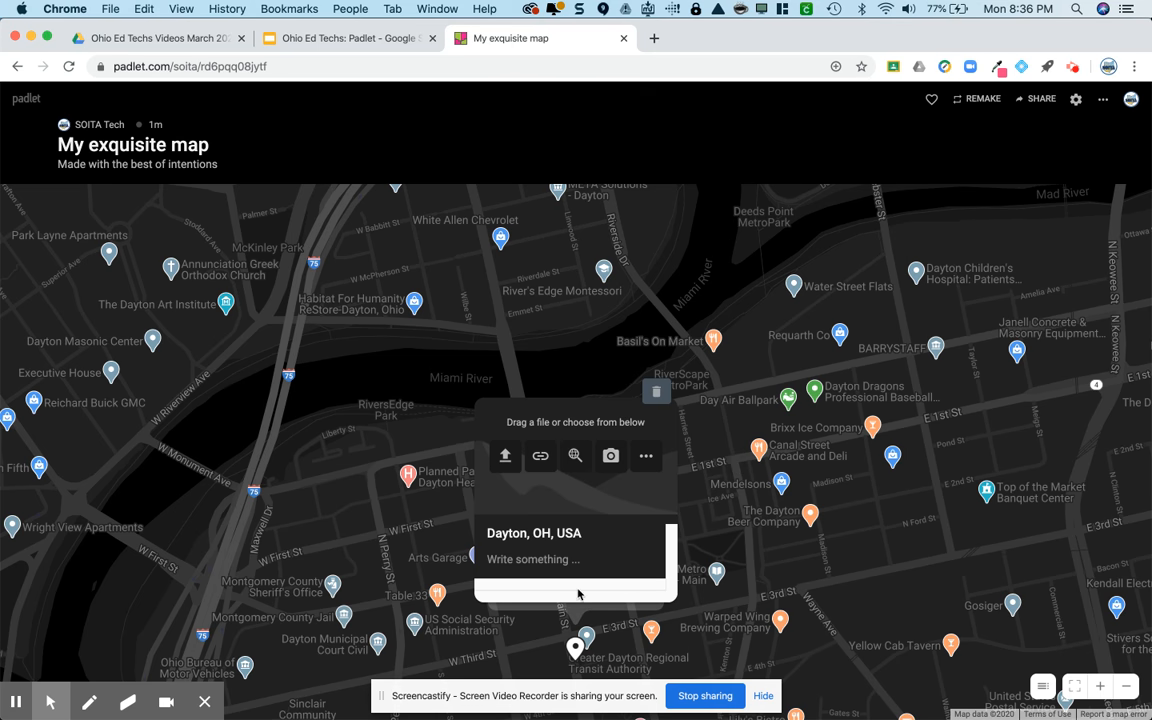
pyautogui.click(700, 515)
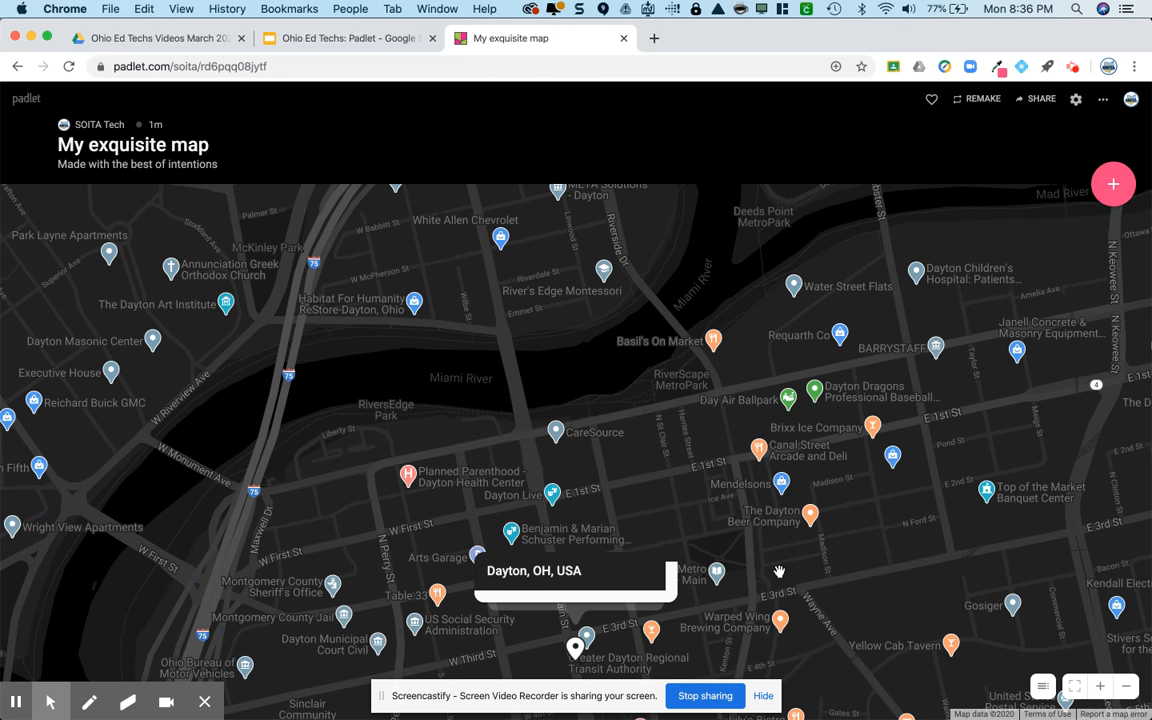
# - Try placing a pin directly on the map at The Dayton Art Institute, and return to the dashboard
pyautogui.click(1113, 185)
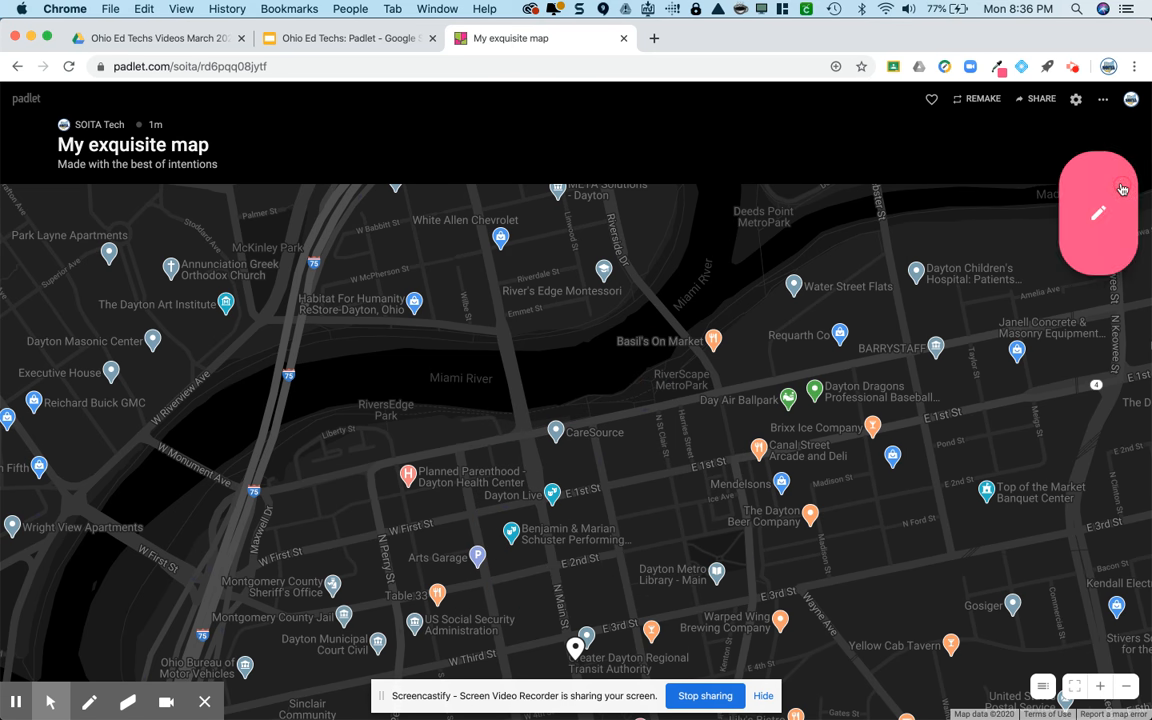
pyautogui.click(873, 332)
pyautogui.moveTo(873, 332); pyautogui.dragTo(226, 316)
pyautogui.click(226, 316)
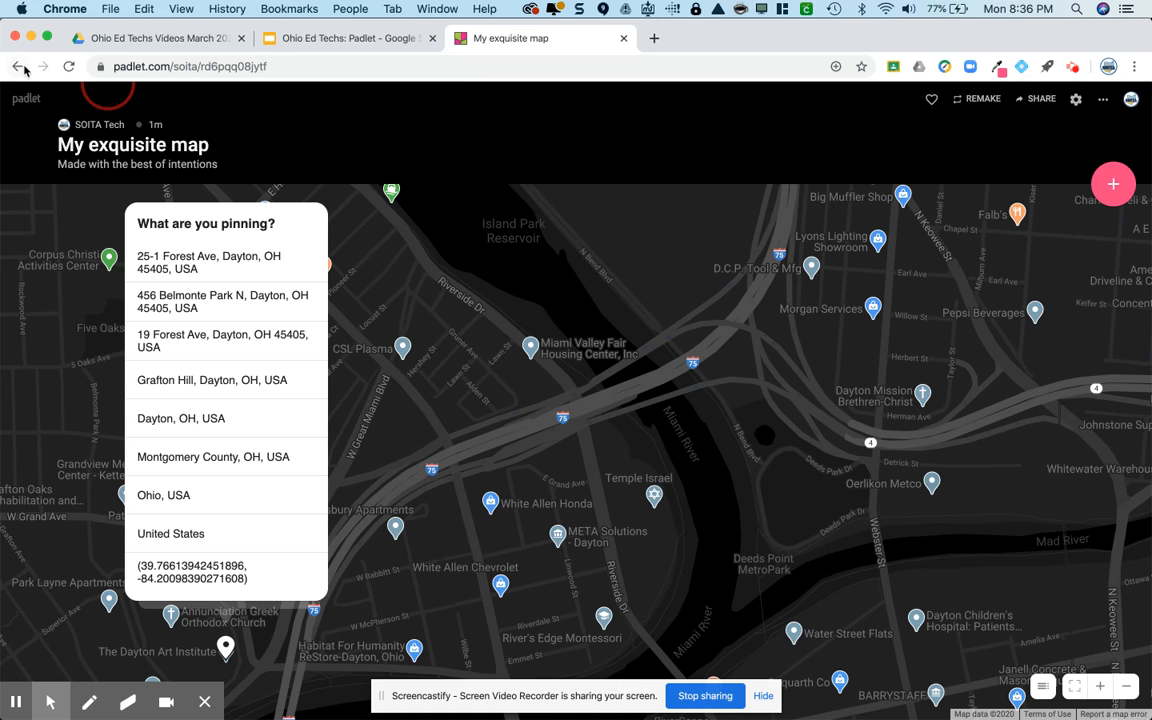
pyautogui.click(24, 99)
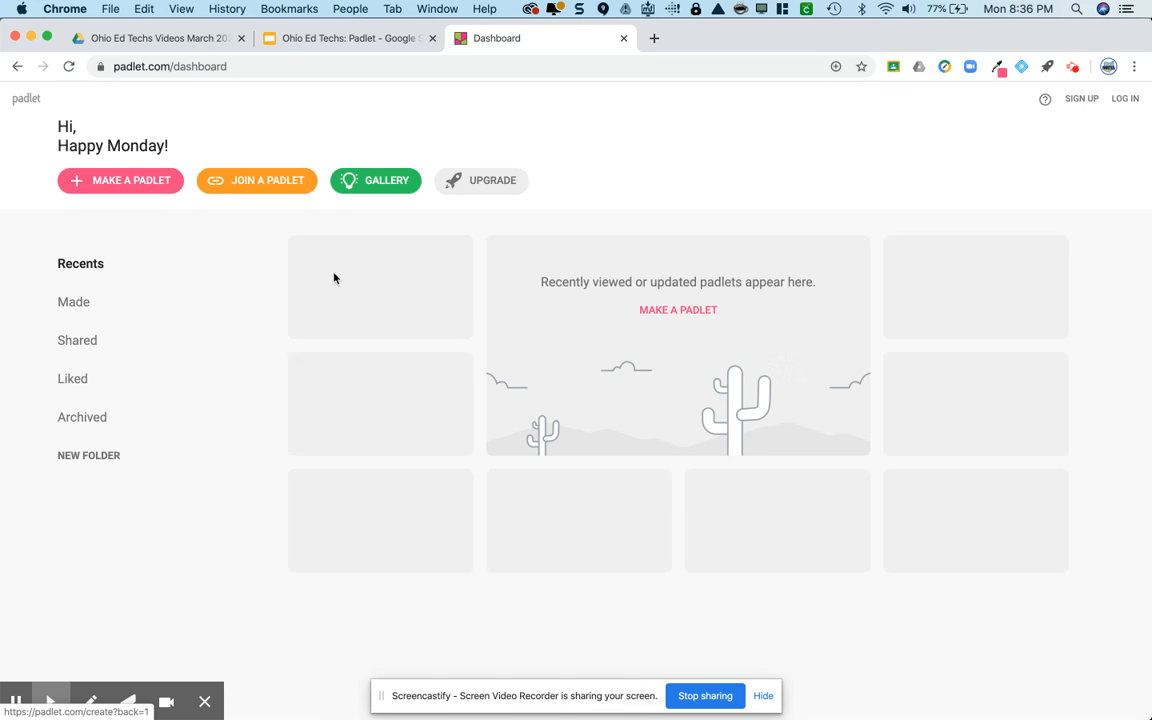
# - Try to make another padlet from the dashboard, and turn on the embedded webcam in the Screencastify recorder
pyautogui.click(100, 184)
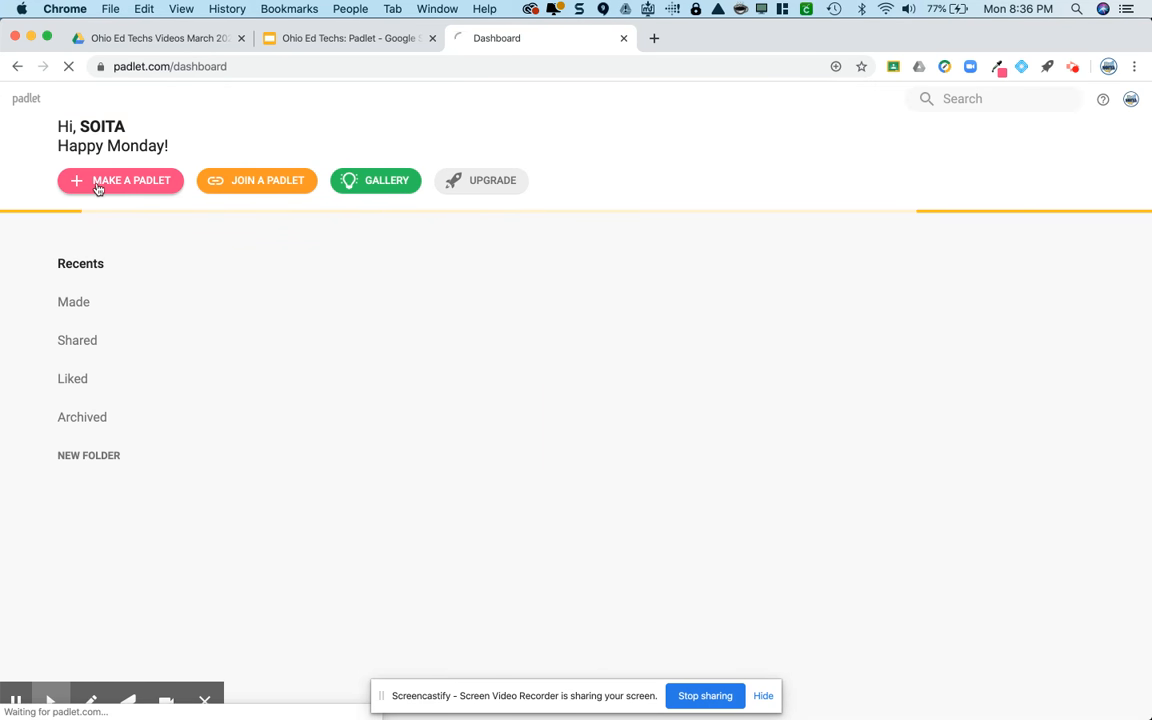
pyautogui.click(152, 184)
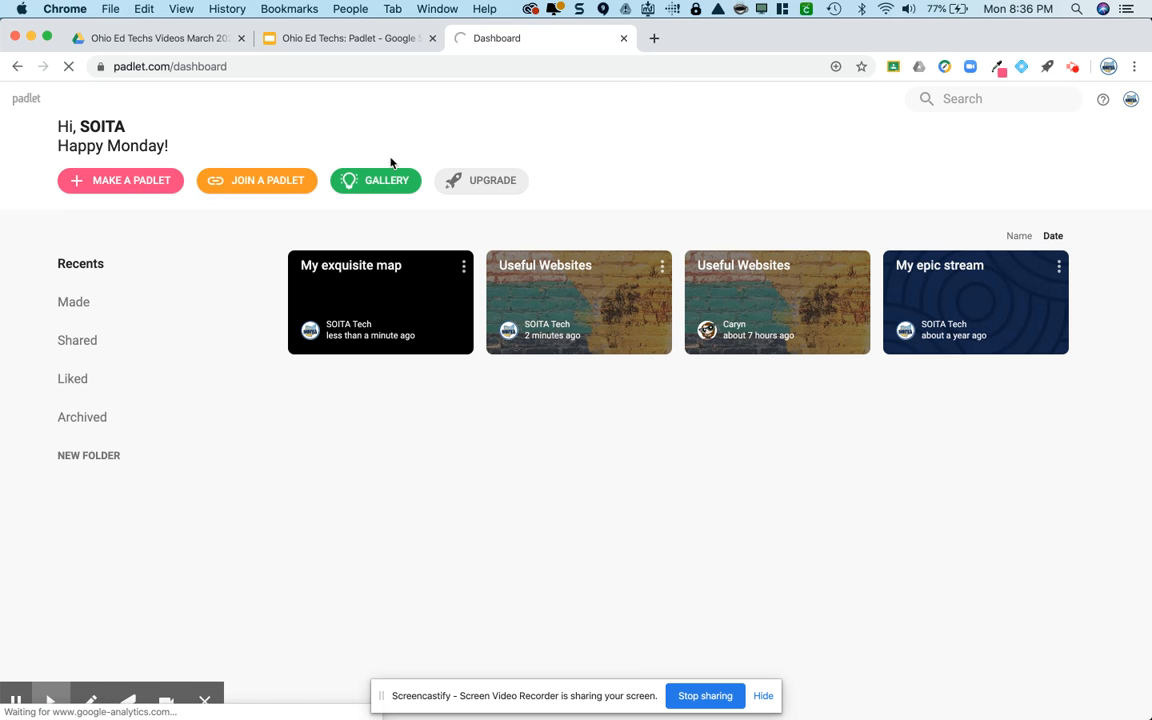
pyautogui.moveTo(93, 662)
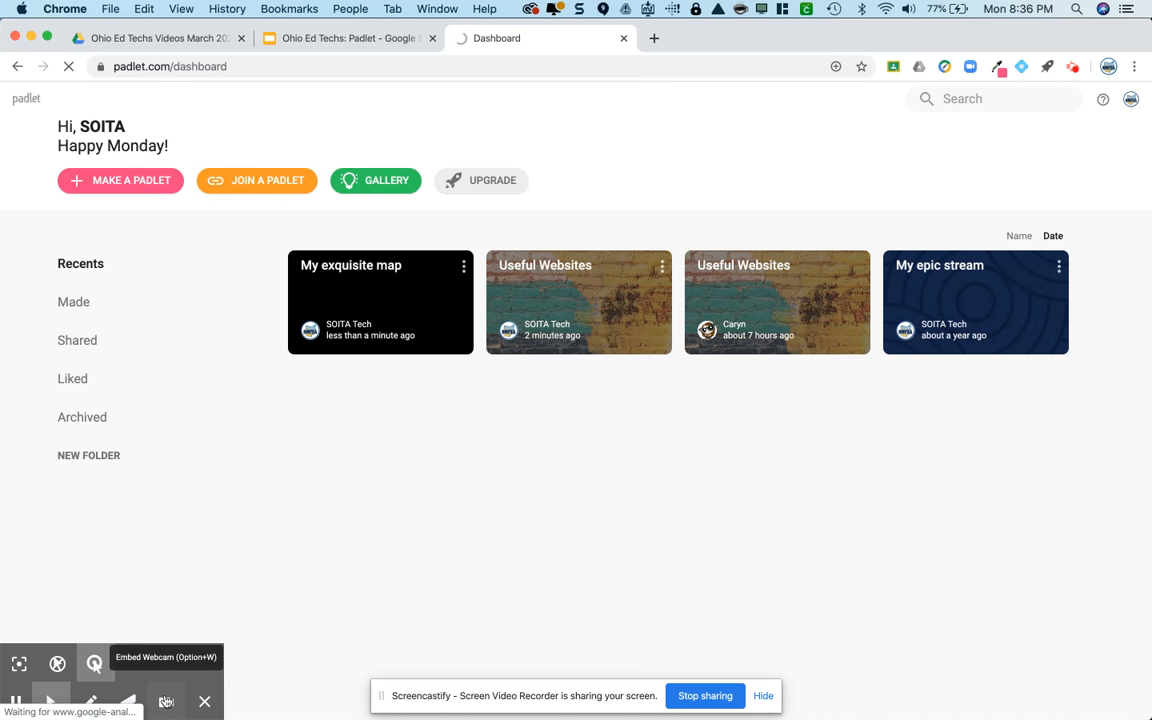
pyautogui.click(166, 701)
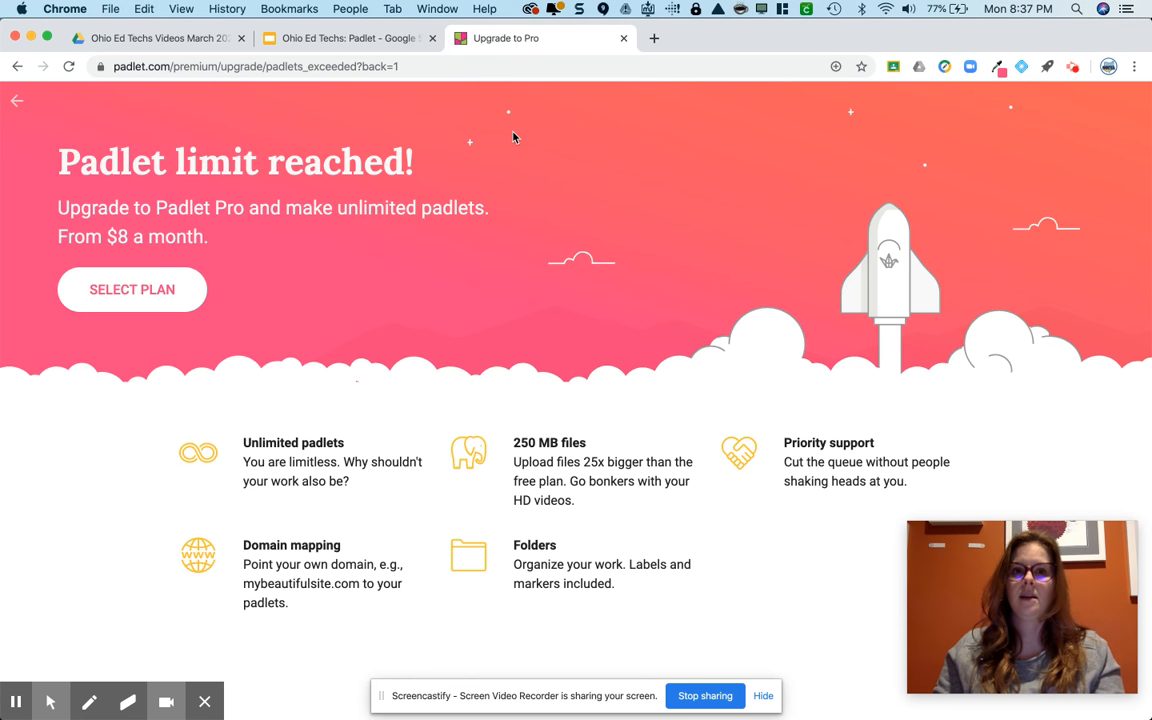
# - Switch to the "Ohio Ed Techs: Padlet" presentation in Google Slides and start presenting it from the title slide
pyautogui.click(374, 37)
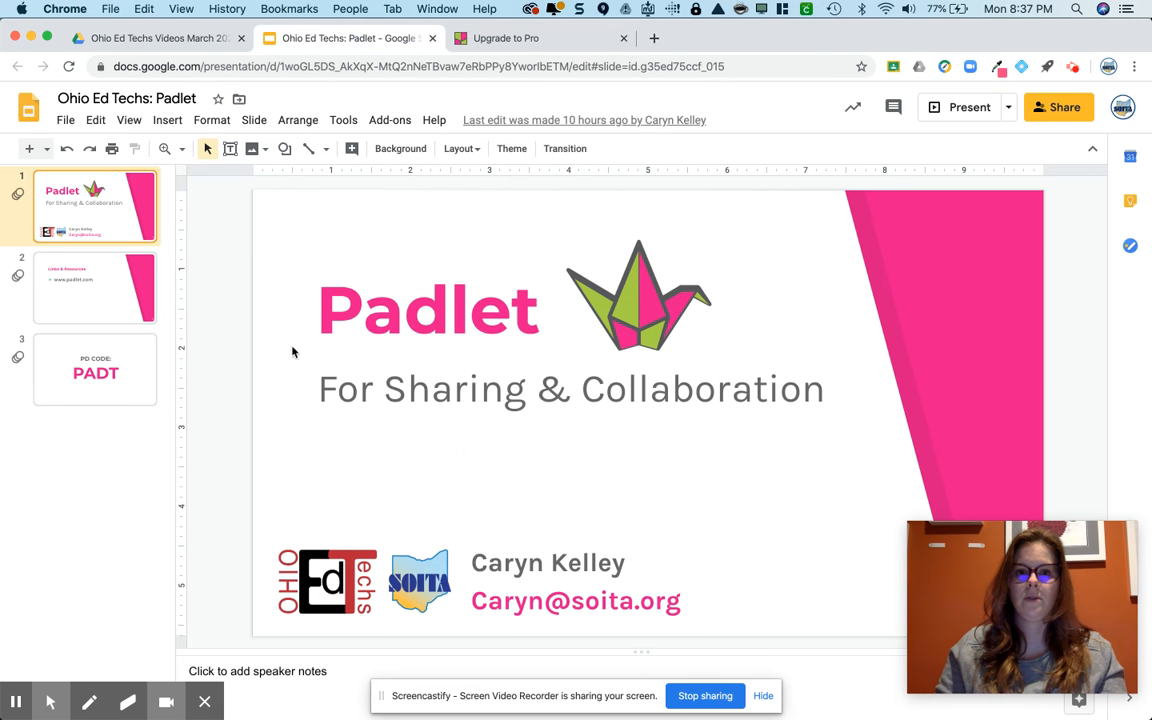
pyautogui.click(956, 114)
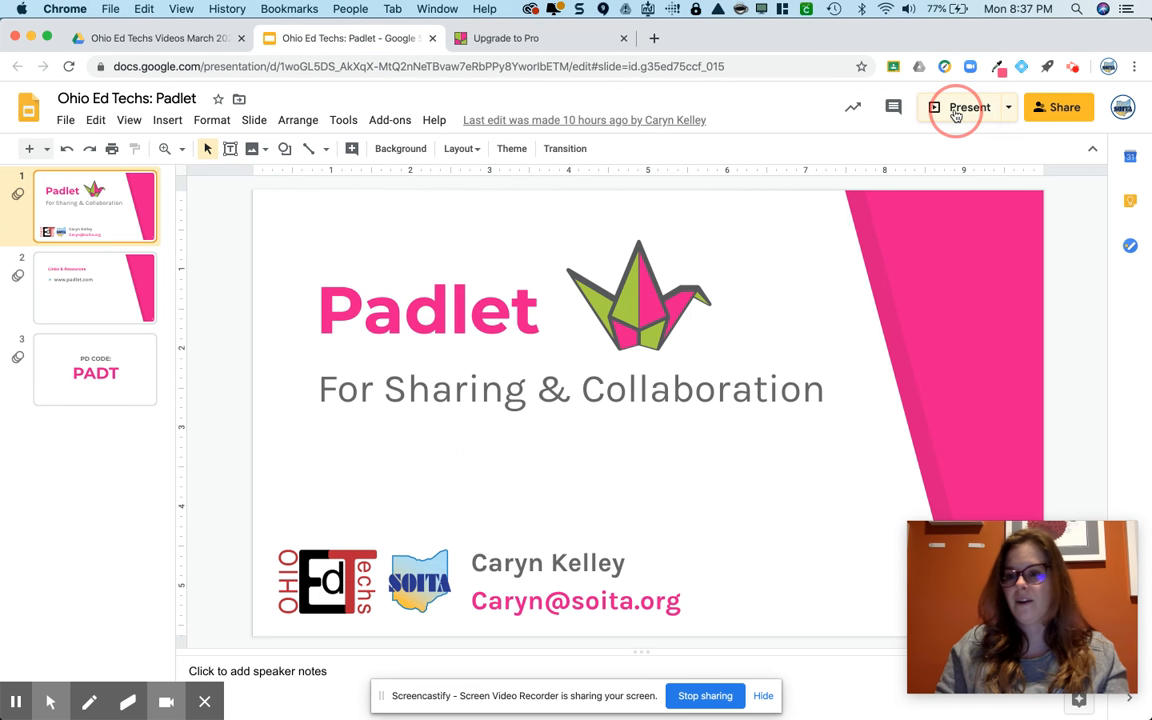